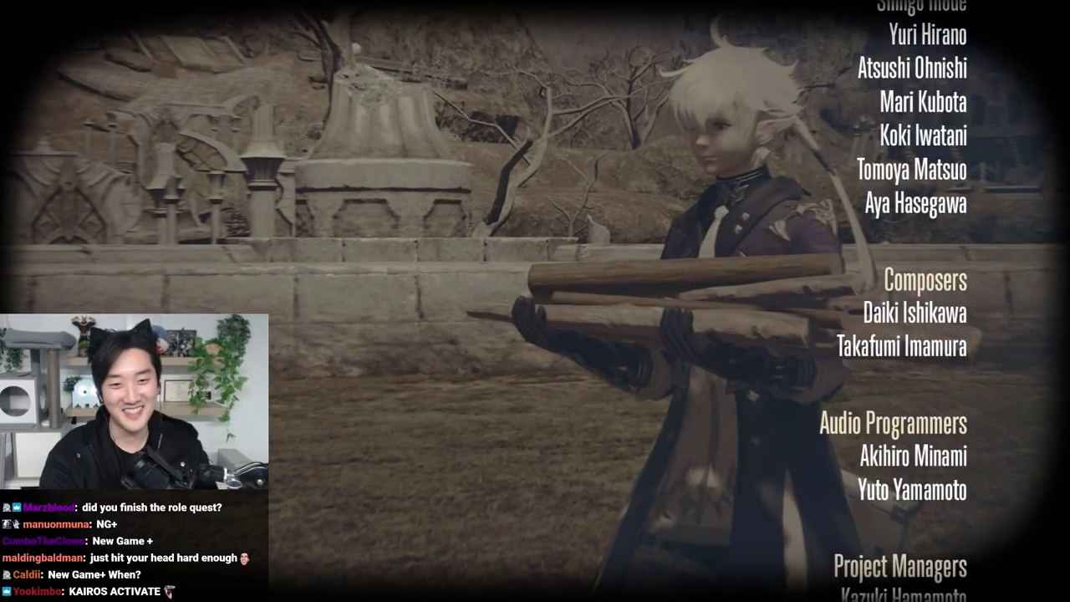
Hand-write the expansion labels ARR, HW, Sb, Shb and Ew across the top of the canvas.
key(alt+Tab)
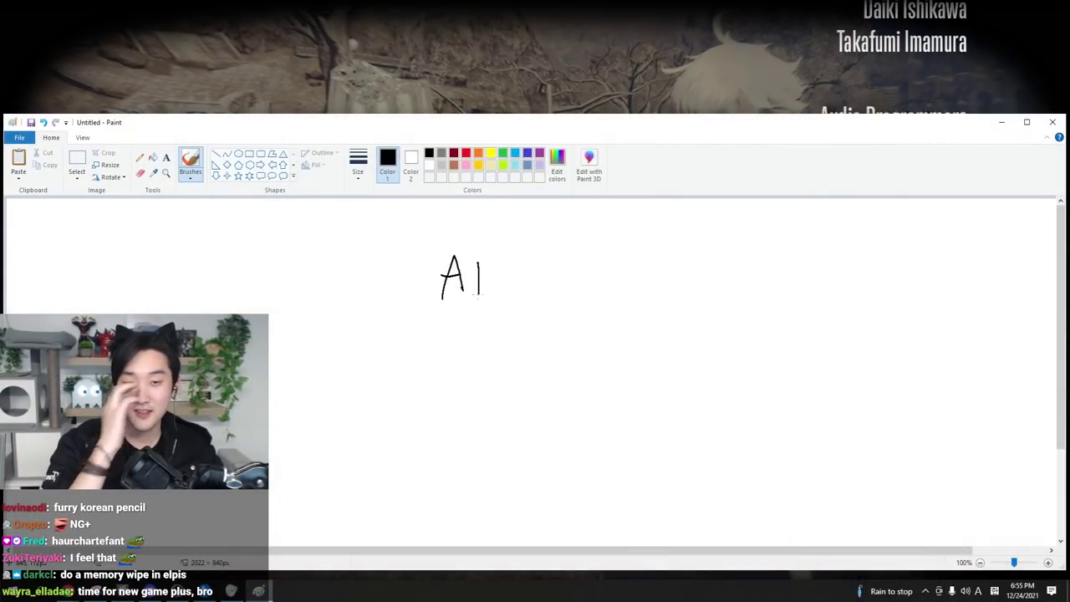
mouse_move(479, 260)
mouse_down()
mouse_move(489, 293)
mouse_move(511, 292)
mouse_up()
mouse_move(577, 250)
mouse_down()
mouse_move(578, 284)
mouse_move(591, 288)
mouse_up()
drag(569, 269, 639, 268)
mouse_move(696, 248)
mouse_down()
mouse_move(716, 292)
mouse_move(684, 287)
mouse_up()
mouse_move(797, 259)
mouse_down()
mouse_move(773, 285)
mouse_move(828, 289)
mouse_up()
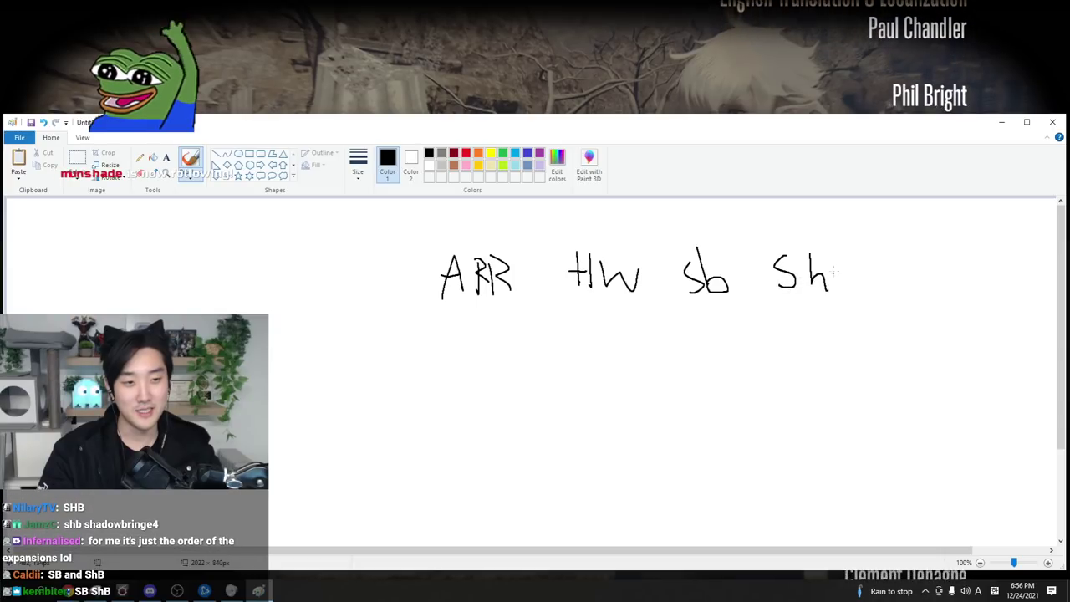
drag(841, 250, 844, 288)
mouse_move(904, 250)
mouse_down()
mouse_move(939, 284)
mouse_move(933, 249)
mouse_move(926, 268)
mouse_up()
drag(938, 264, 985, 259)
Write S+ and S++ tier labels on the left, then select and erase the messy attempt.
mouse_move(223, 244)
mouse_down()
mouse_move(189, 286)
mouse_move(224, 289)
mouse_move(260, 268)
mouse_up()
drag(205, 214, 186, 231)
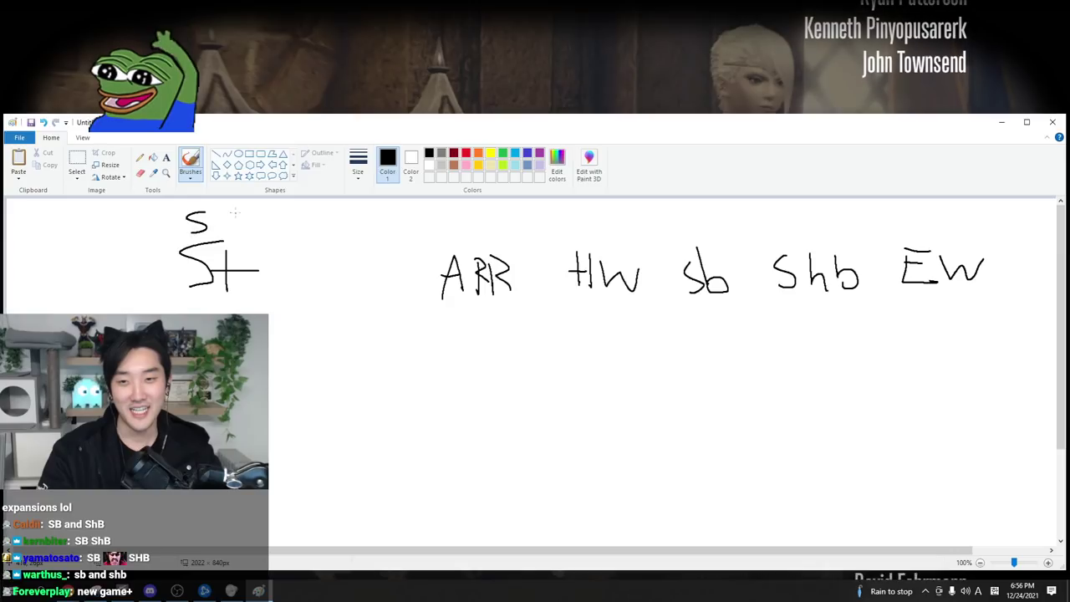
drag(249, 215, 248, 235)
drag(238, 226, 266, 226)
click(76, 163)
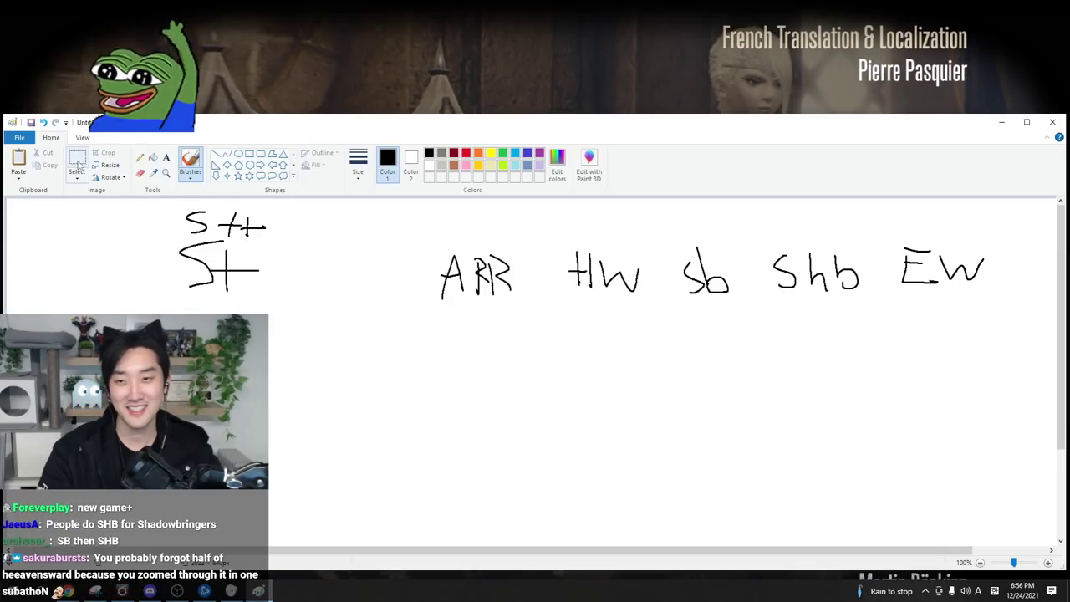
drag(169, 338, 284, 243)
key(ctrl+a)
key(Delete)
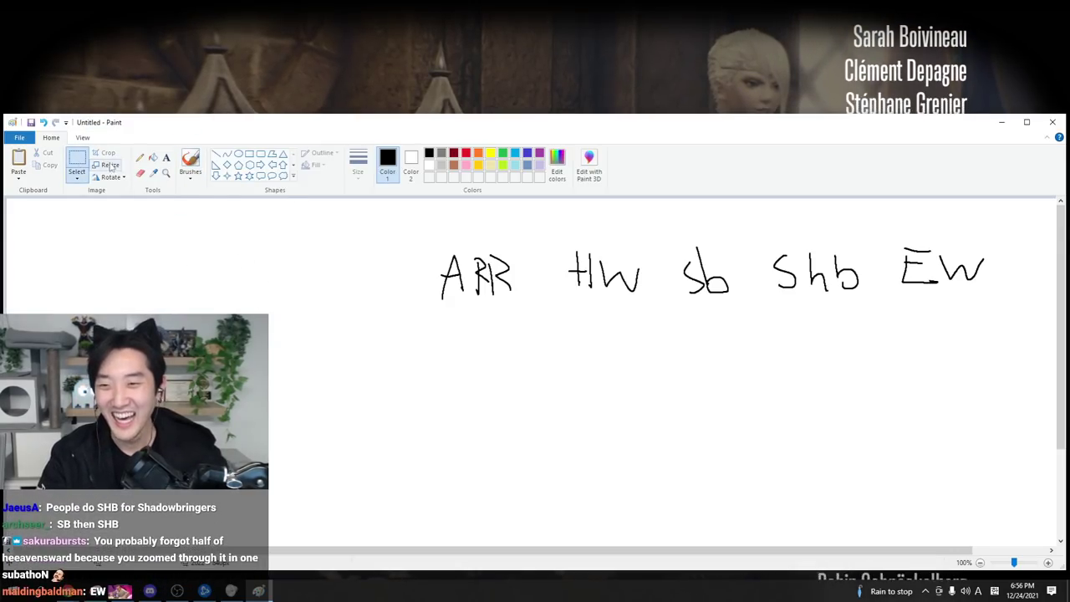
Rewrite the tier labels down the left side, starting at S+++ and continuing through S to B.
click(189, 163)
mouse_move(206, 290)
mouse_down()
mouse_move(190, 311)
mouse_move(297, 306)
mouse_up()
drag(299, 295, 298, 317)
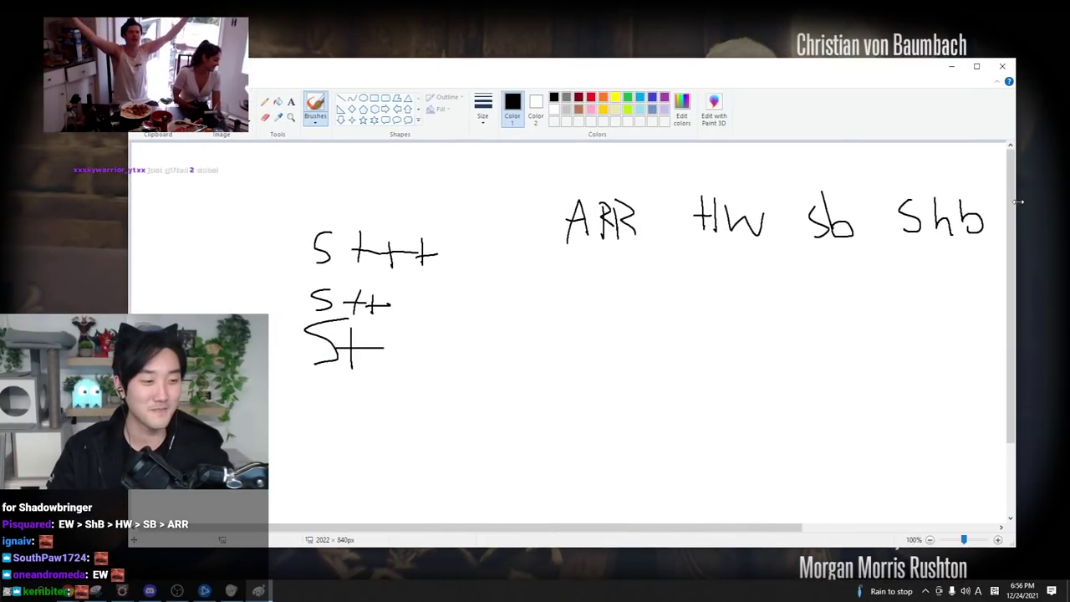
mouse_move(312, 421)
mouse_down()
mouse_move(329, 382)
mouse_move(342, 422)
mouse_up()
key(ctrl+z)
drag(341, 385, 325, 415)
drag(321, 466, 322, 499)
Add the C and D tier labels below B.
scroll(338, 493, down, 2)
mouse_move(349, 421)
mouse_down()
mouse_move(354, 445)
mouse_move(335, 485)
mouse_up()
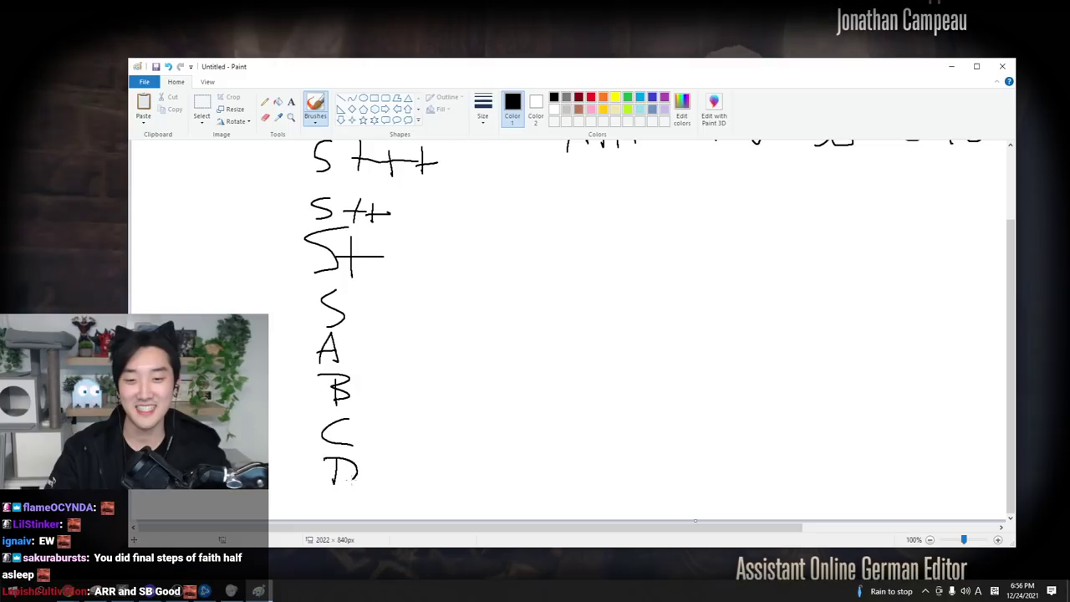
scroll(571, 200, up, 2)
Move the ARR writing down from the top to sit beside the A tier label.
drag(557, 178, 663, 261)
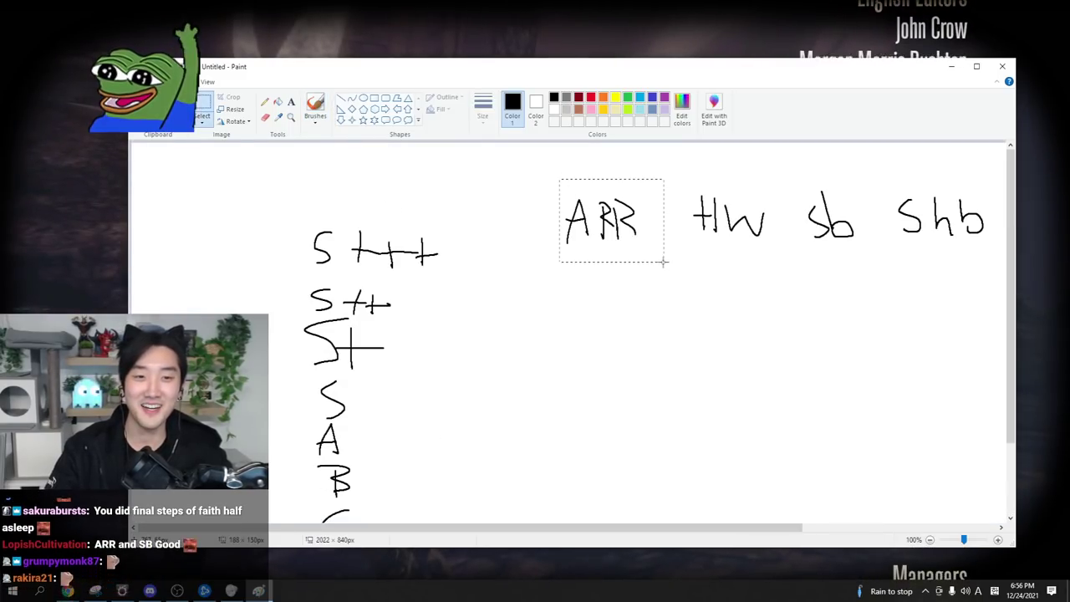
drag(639, 224, 622, 343)
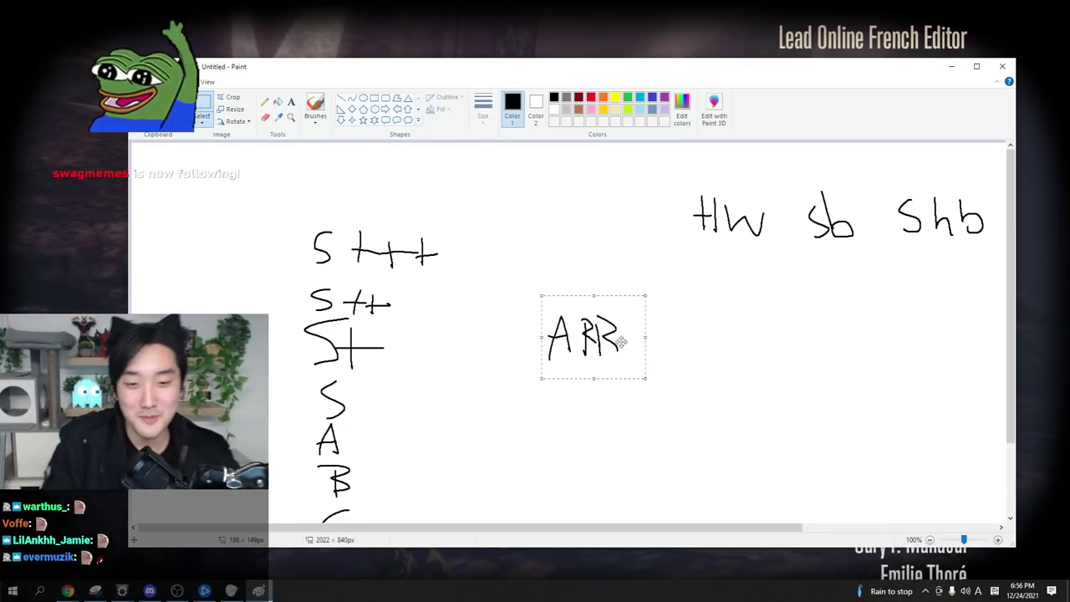
key(Escape)
drag(614, 347, 637, 398)
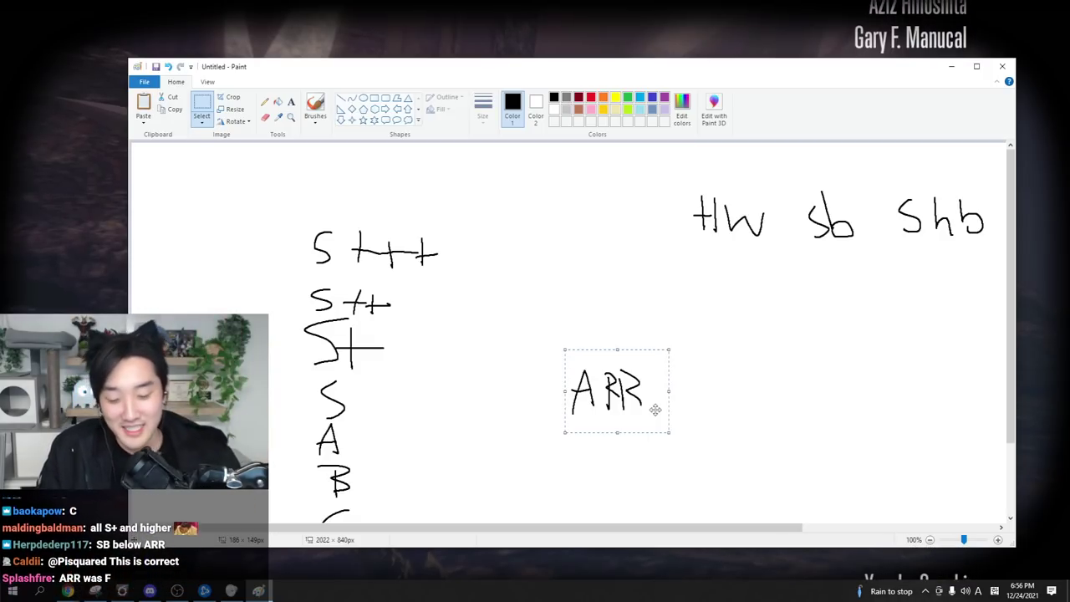
drag(636, 416, 642, 429)
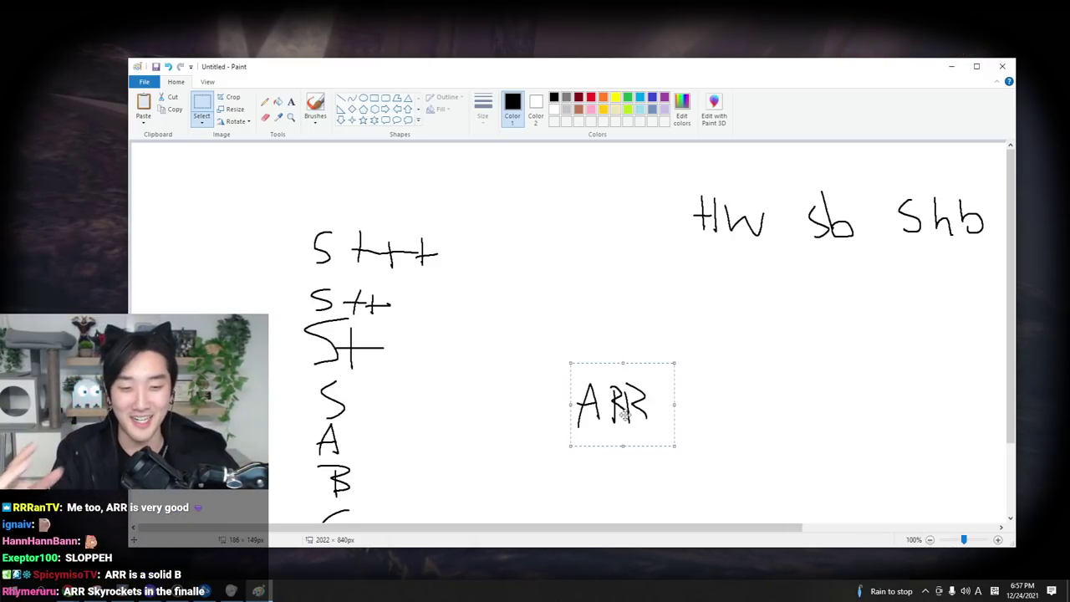
scroll(683, 359, down, 2)
mouse_move(643, 328)
mouse_down()
mouse_move(467, 361)
mouse_move(474, 318)
mouse_move(459, 329)
mouse_move(459, 362)
mouse_up()
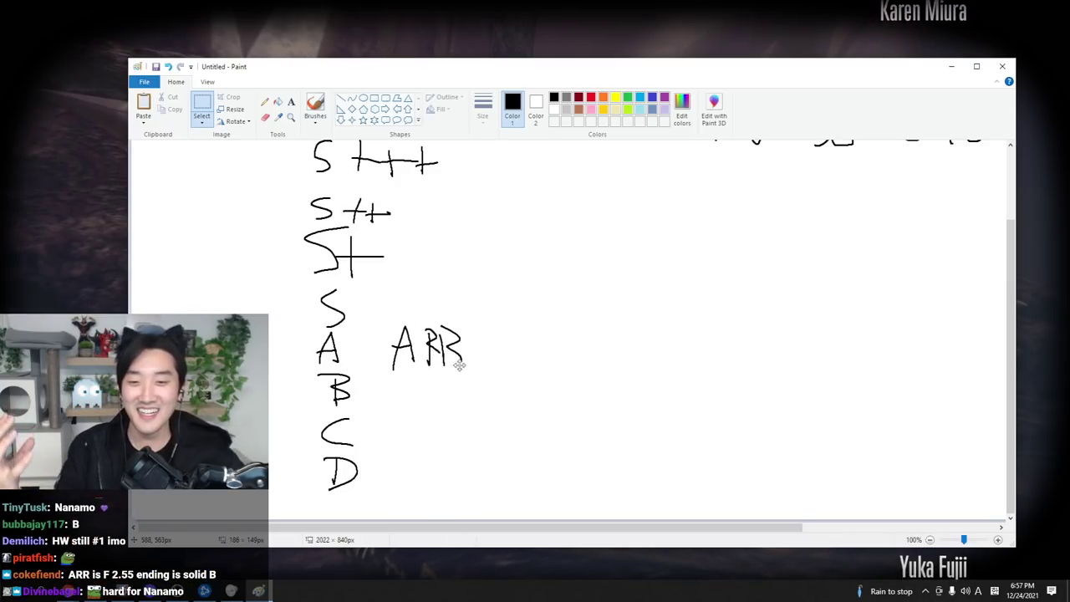
click(650, 333)
scroll(650, 333, up, 2)
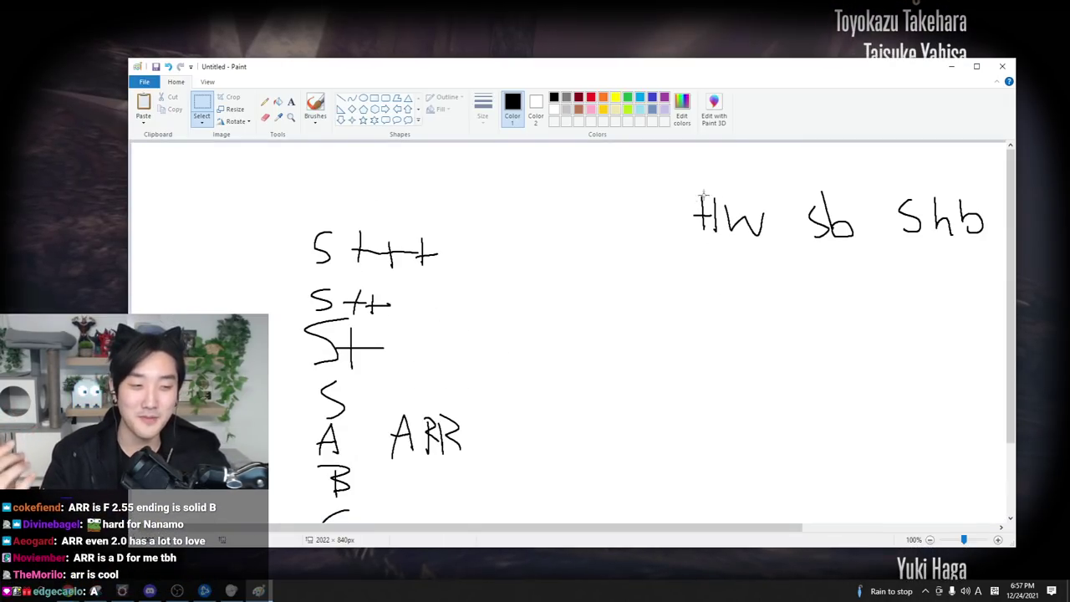
Select the HW writing and move it down beside the S++ tier label.
mouse_move(781, 256)
mouse_down()
mouse_move(605, 347)
mouse_move(547, 353)
mouse_move(567, 356)
mouse_move(536, 319)
mouse_move(462, 280)
mouse_move(573, 330)
mouse_move(457, 276)
mouse_up()
click(604, 335)
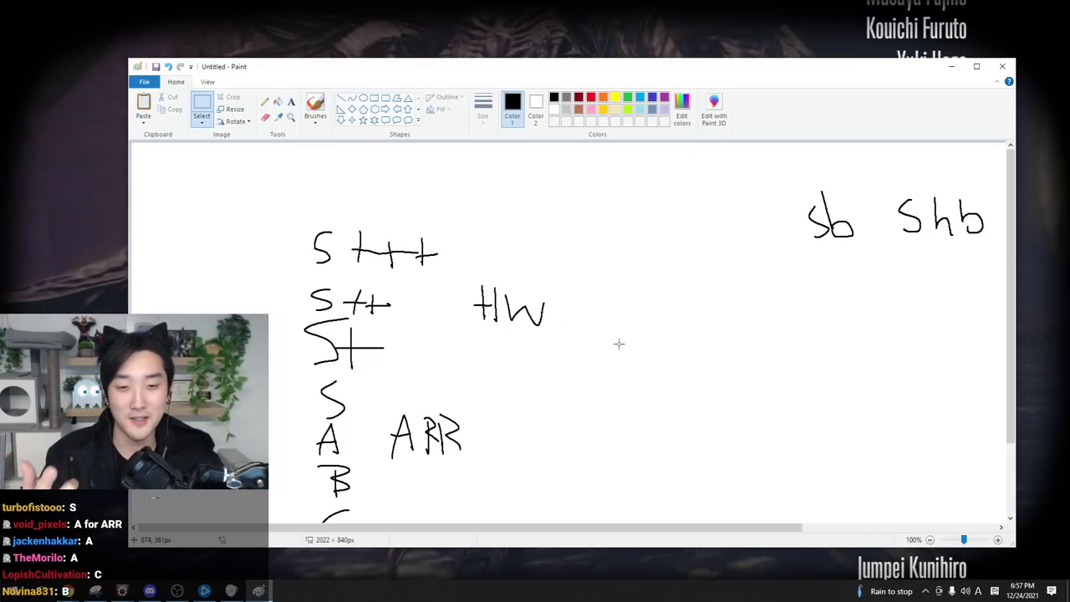
drag(583, 341, 468, 282)
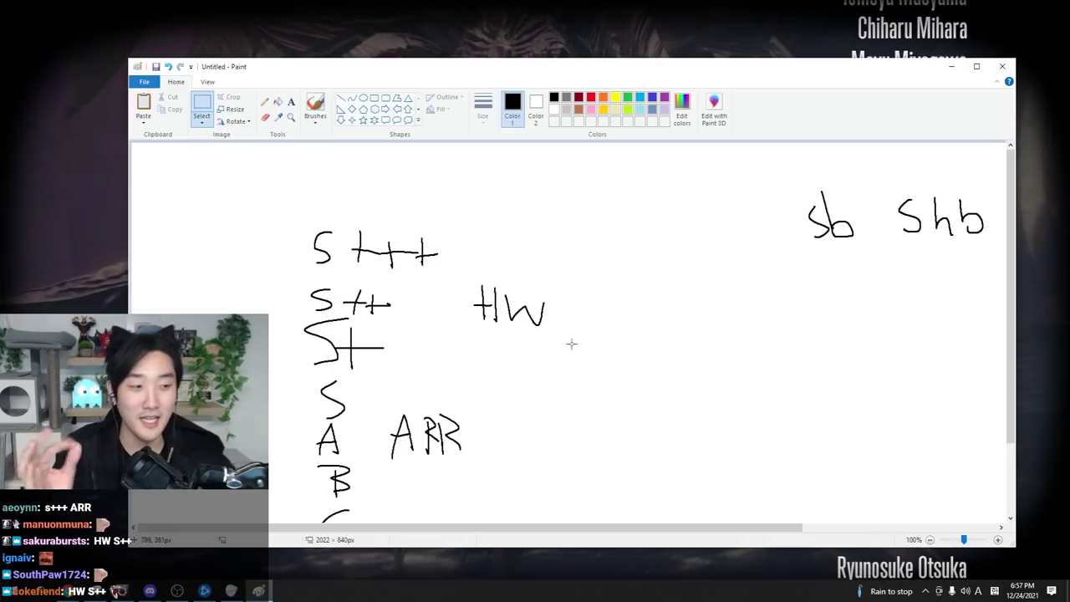
drag(436, 273, 575, 334)
Drag the Sb writing down and line it up beside the S tier label.
click(680, 294)
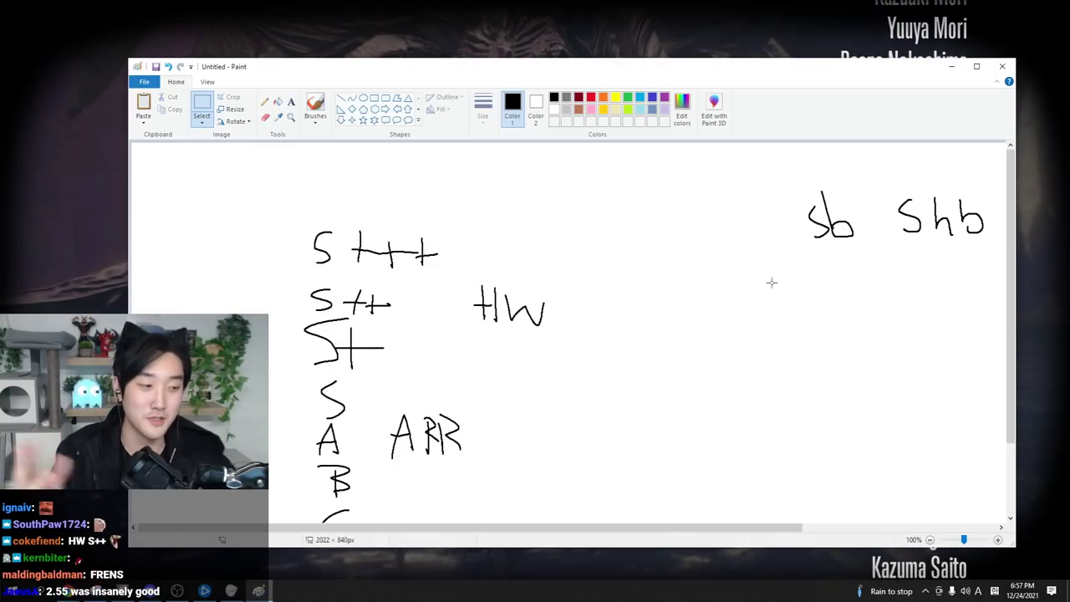
drag(889, 269, 878, 262)
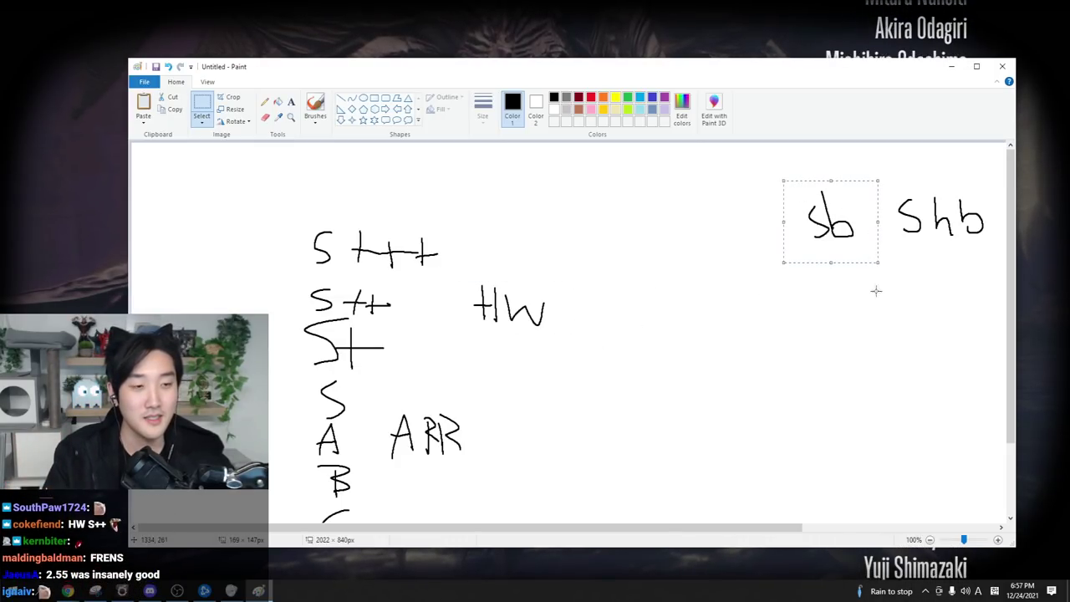
drag(1007, 295, 1041, 295)
mouse_move(843, 225)
mouse_down()
mouse_move(591, 380)
mouse_move(553, 383)
mouse_move(530, 407)
mouse_up()
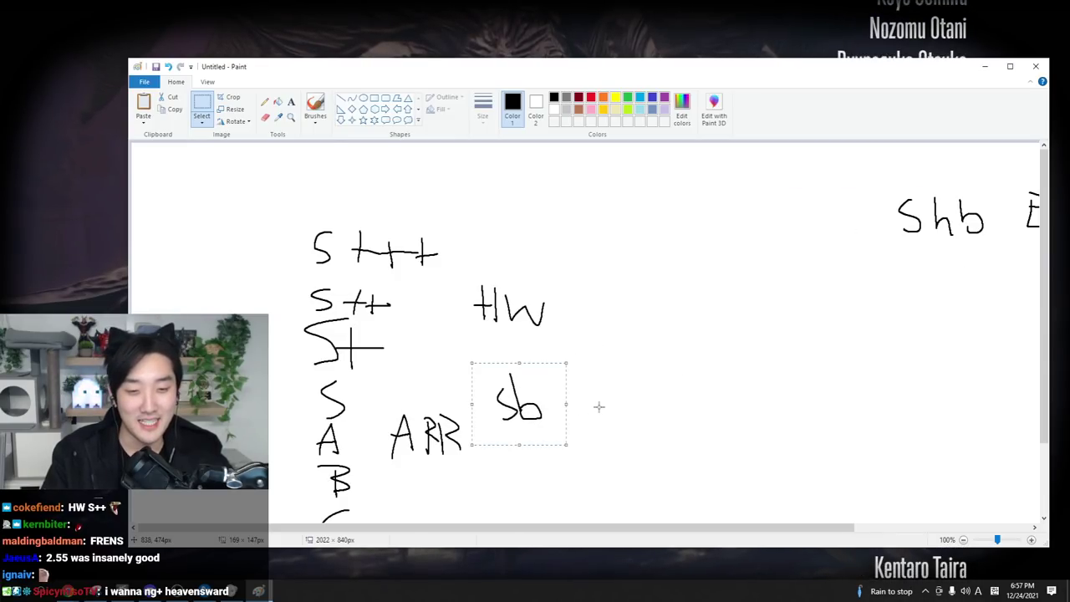
click(592, 407)
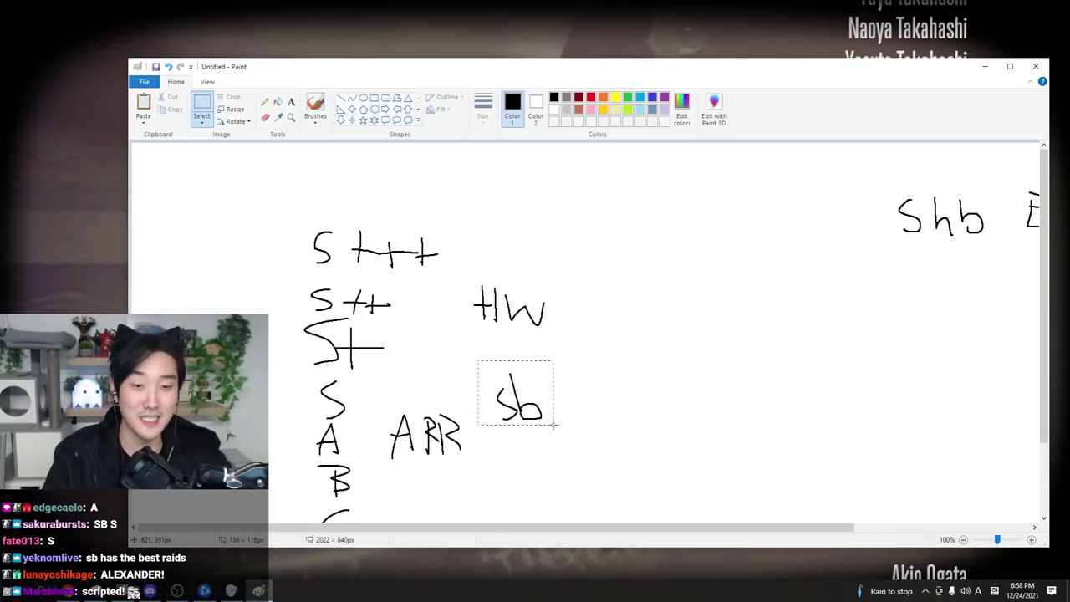
mouse_move(537, 412)
mouse_down()
mouse_move(560, 407)
mouse_move(448, 398)
mouse_move(537, 407)
mouse_up()
click(620, 386)
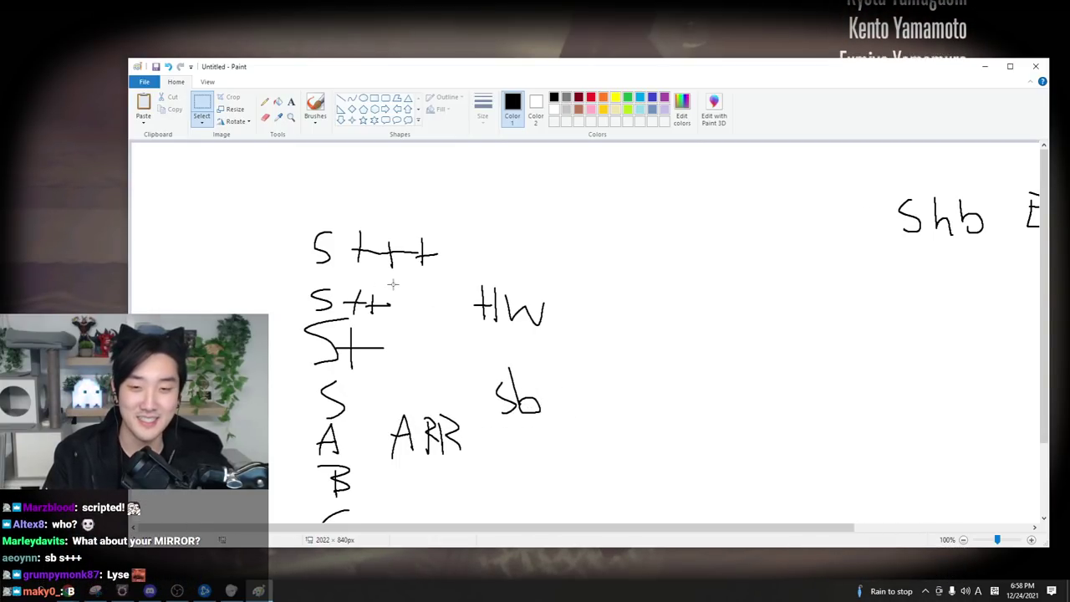
click(316, 106)
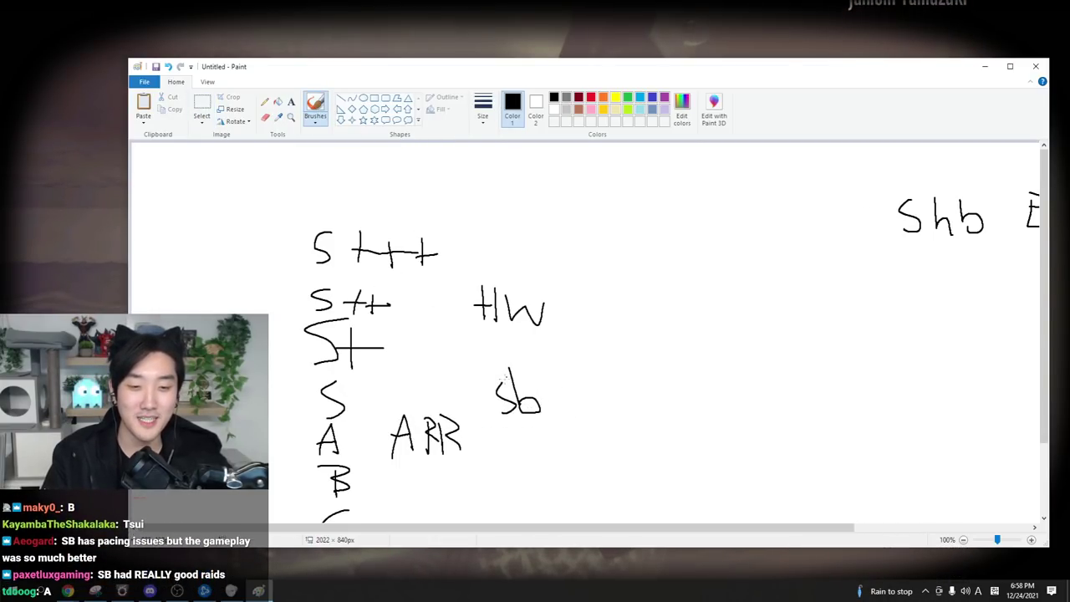
Draw a line linking S to Sb, then shift Shb and Ew left onto the canvas.
drag(366, 389, 467, 388)
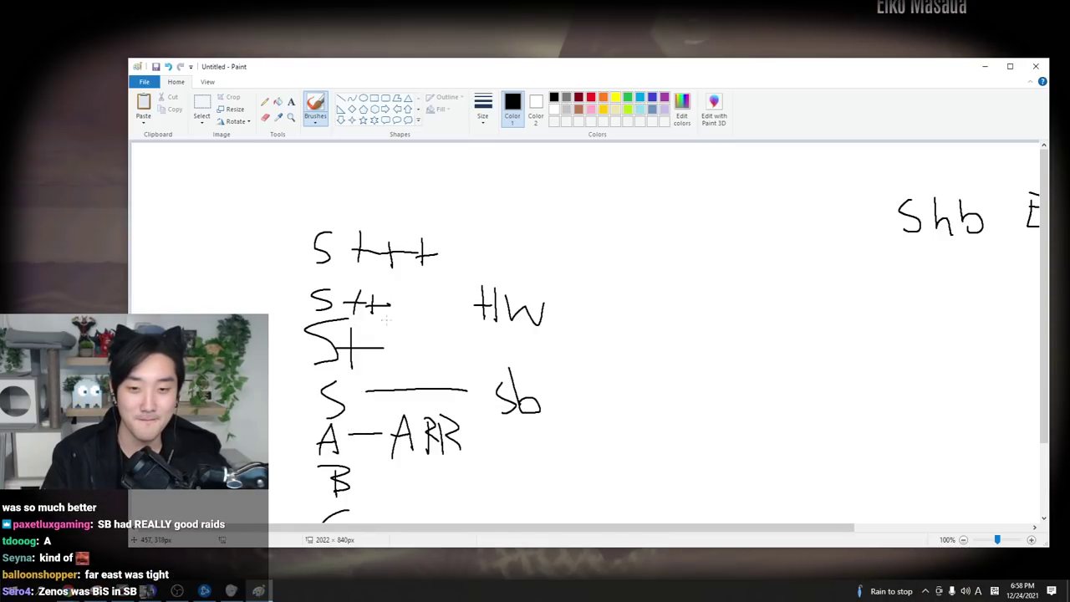
click(201, 104)
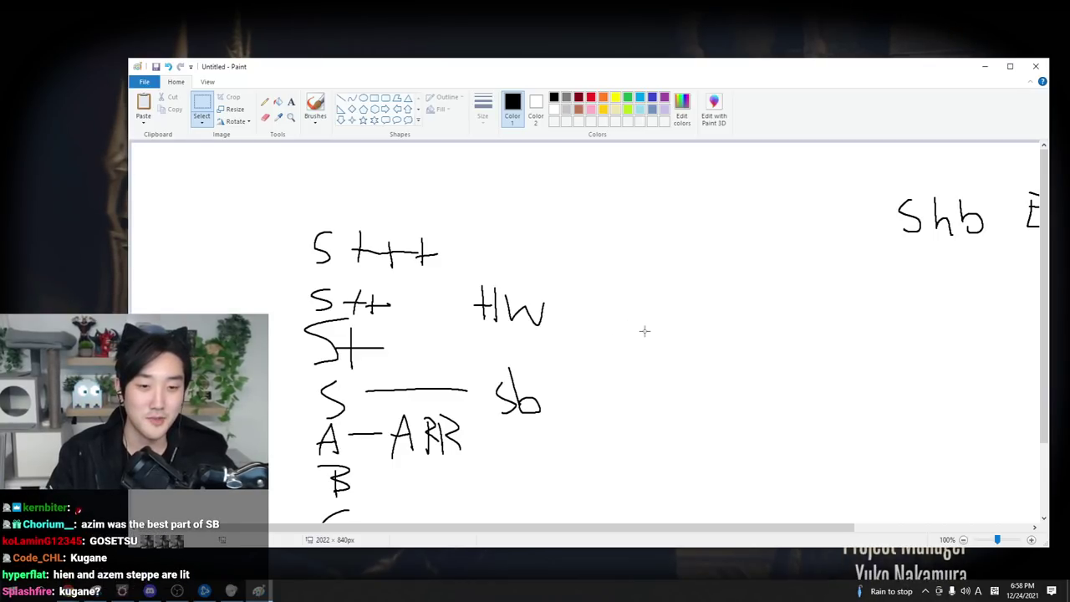
mouse_move(879, 173)
mouse_down()
mouse_move(995, 275)
mouse_move(1069, 292)
mouse_up()
click(752, 376)
drag(939, 217, 770, 225)
click(1020, 284)
drag(1069, 334, 1021, 334)
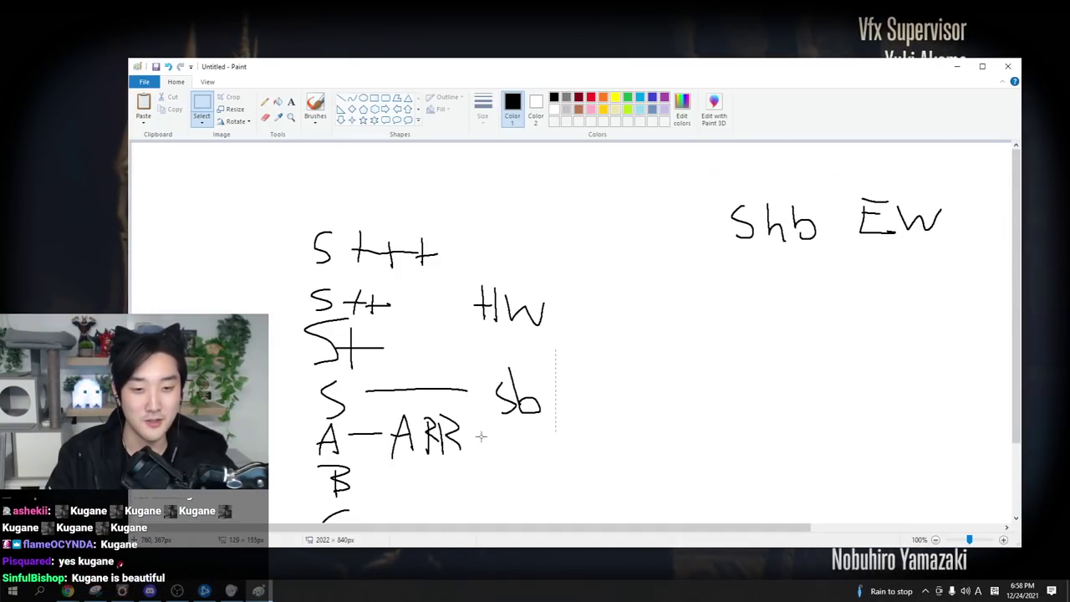
Select the Sb writing, then cancel the selection to leave it in place.
drag(564, 430, 486, 359)
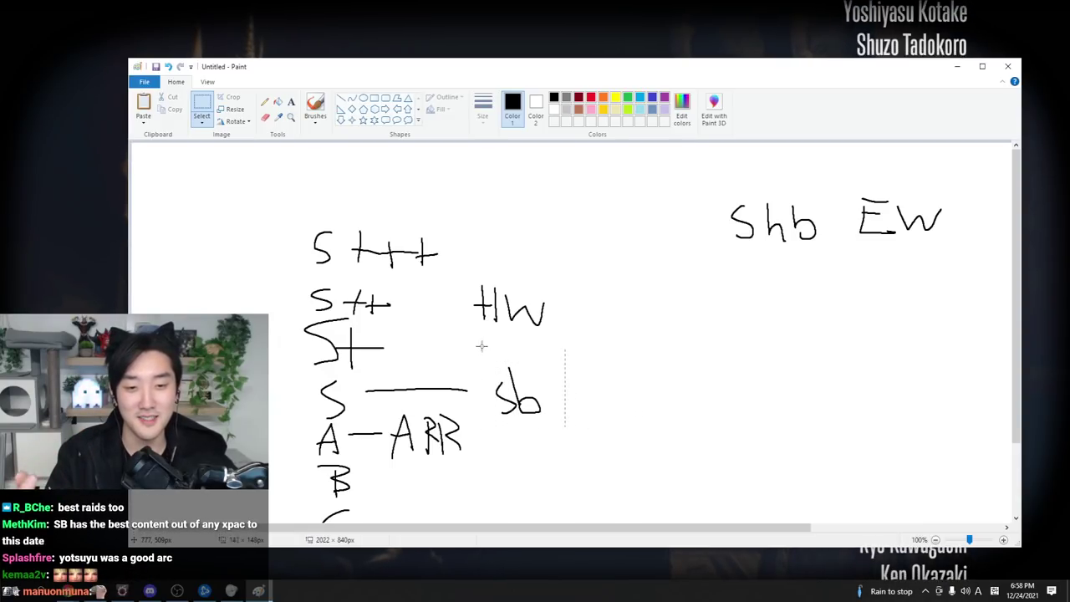
click(618, 381)
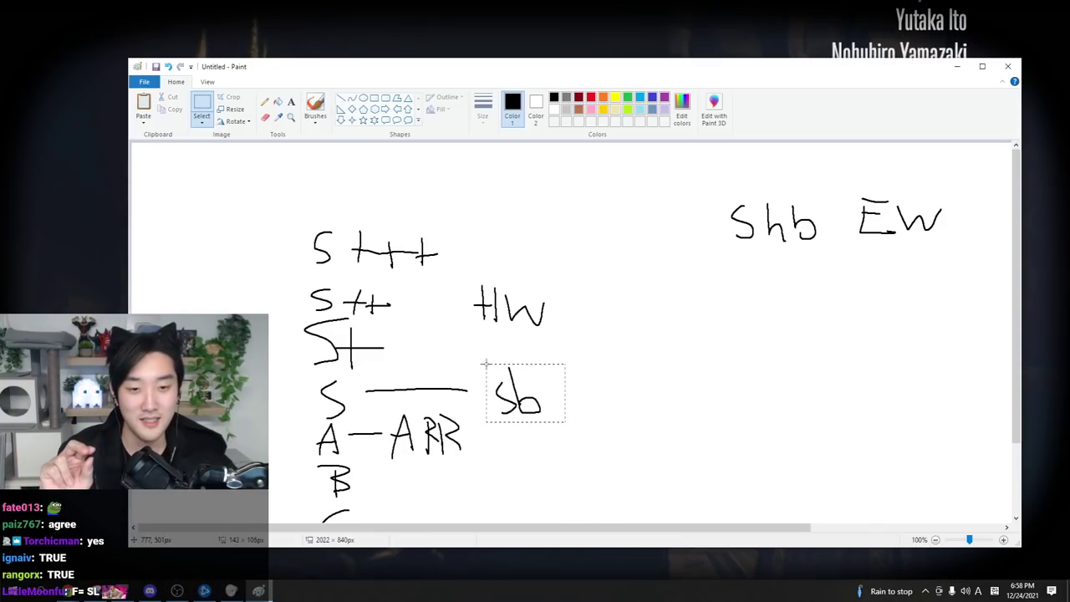
click(580, 427)
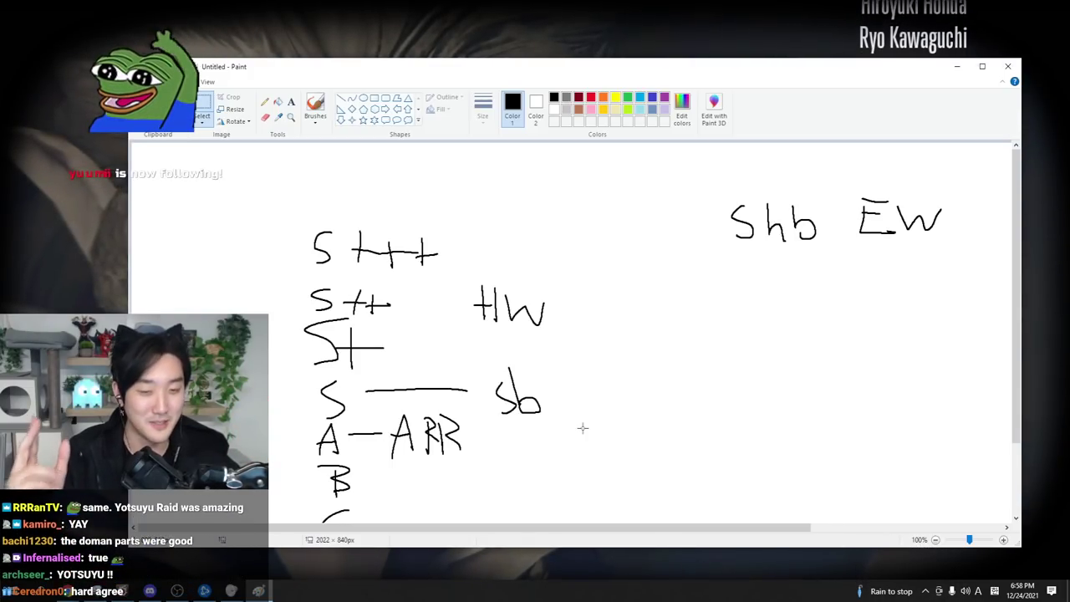
Try selecting the Sb and Shb labels, clearing each selection.
drag(580, 427, 486, 362)
click(486, 362)
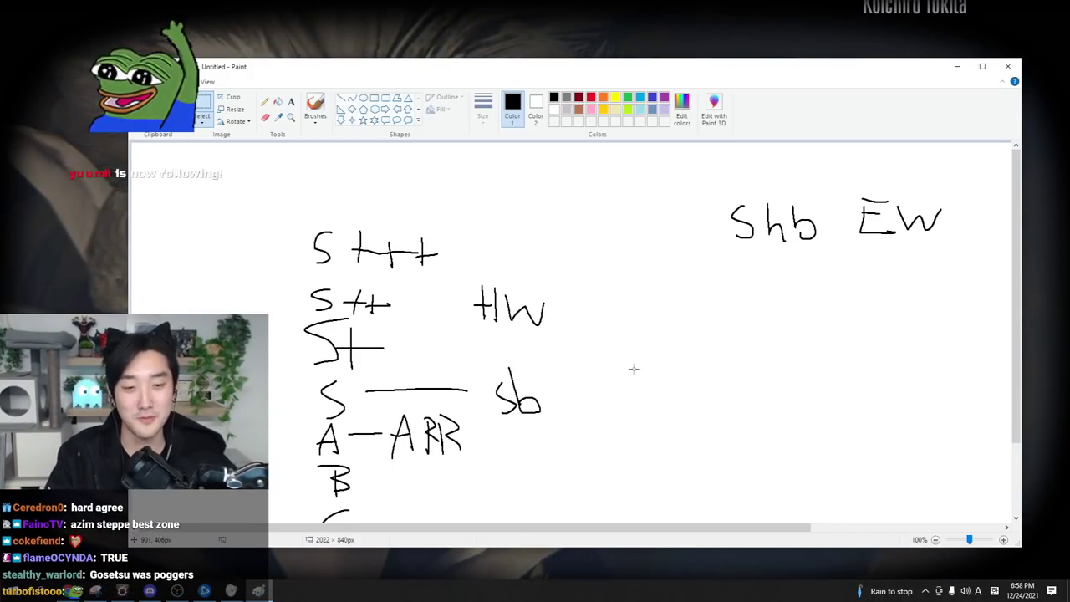
drag(715, 191, 822, 278)
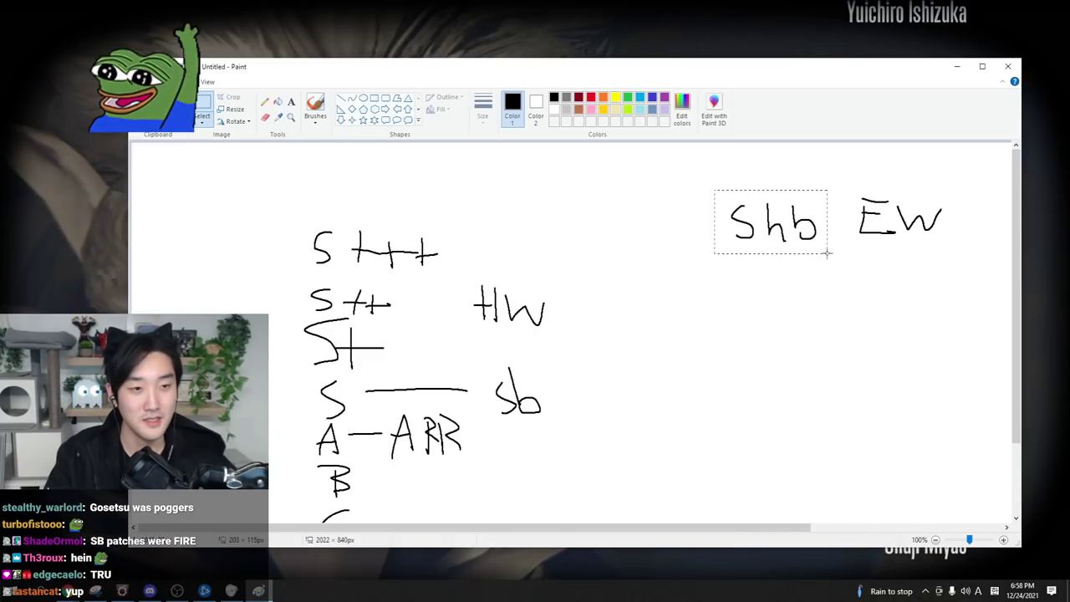
click(827, 253)
drag(477, 356, 555, 432)
click(509, 400)
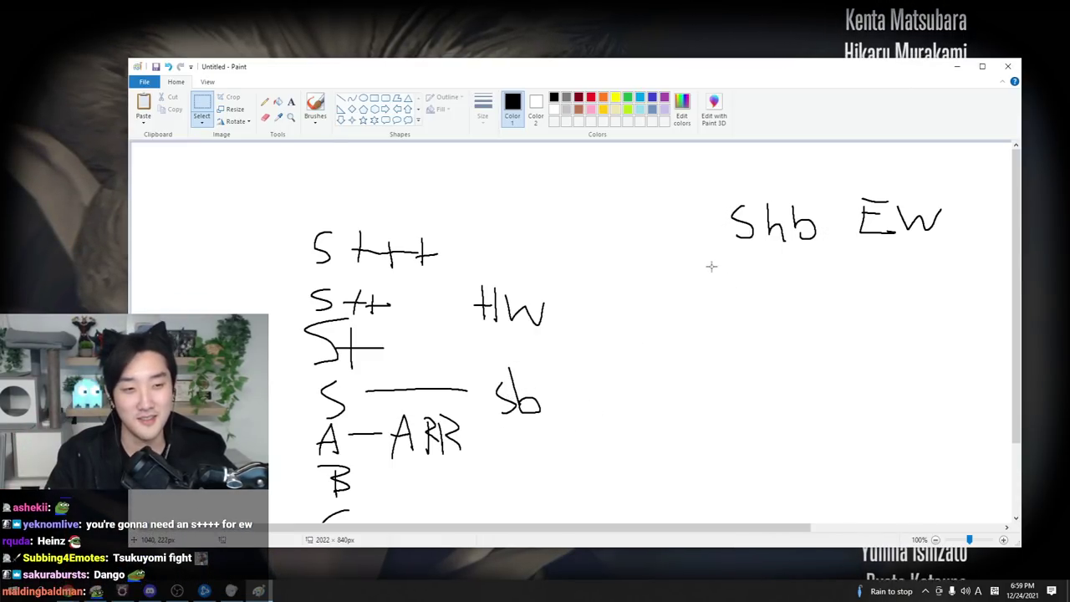
Move Shb left into the S+++ row, directly above HW.
drag(836, 274, 837, 273)
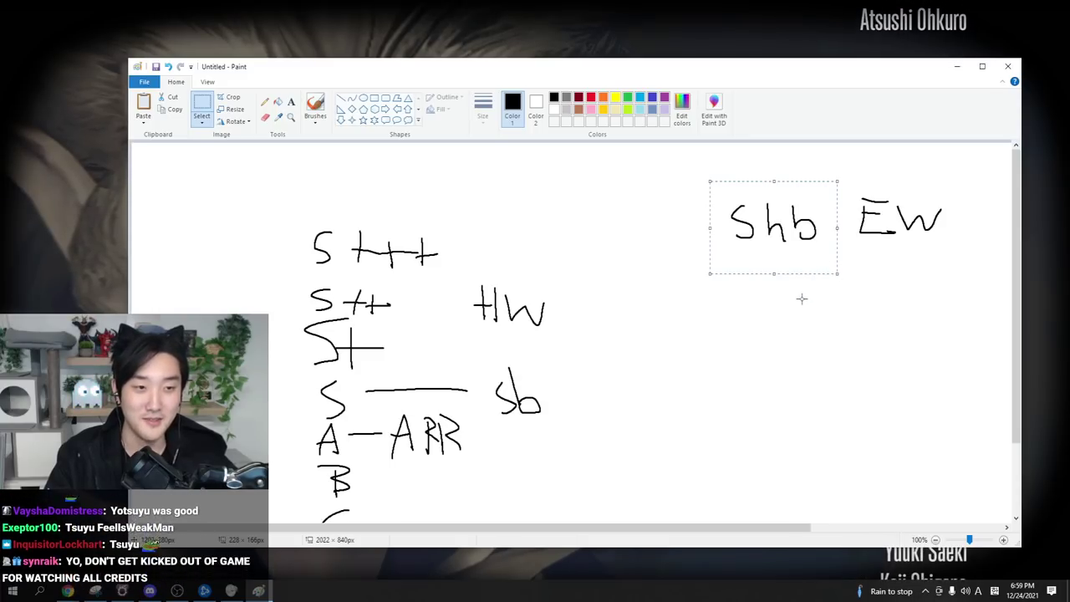
mouse_move(790, 256)
mouse_down()
mouse_move(520, 246)
mouse_move(557, 249)
mouse_move(540, 250)
mouse_up()
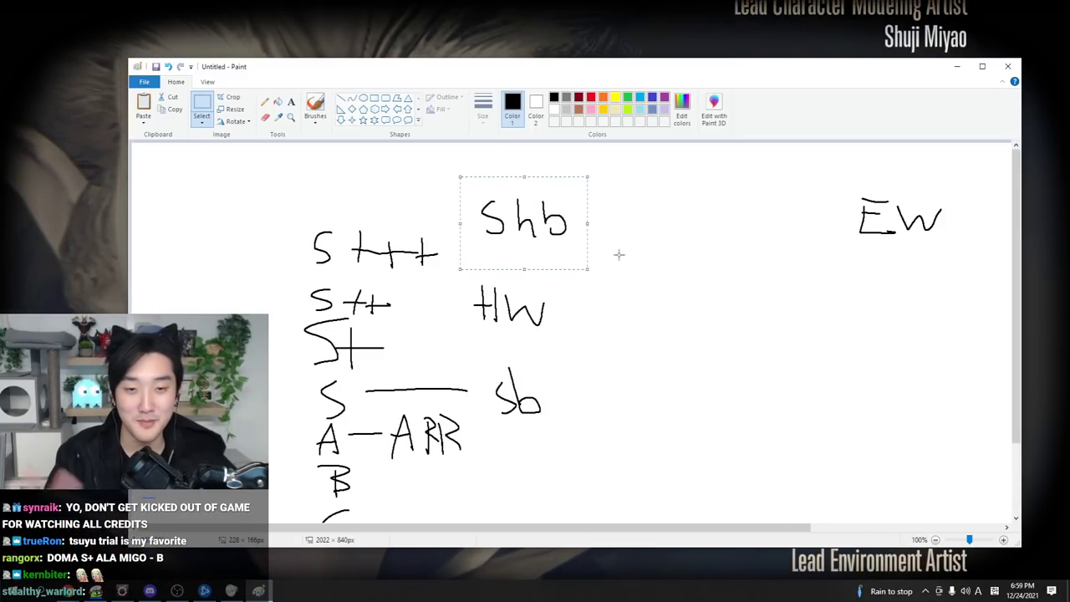
click(628, 252)
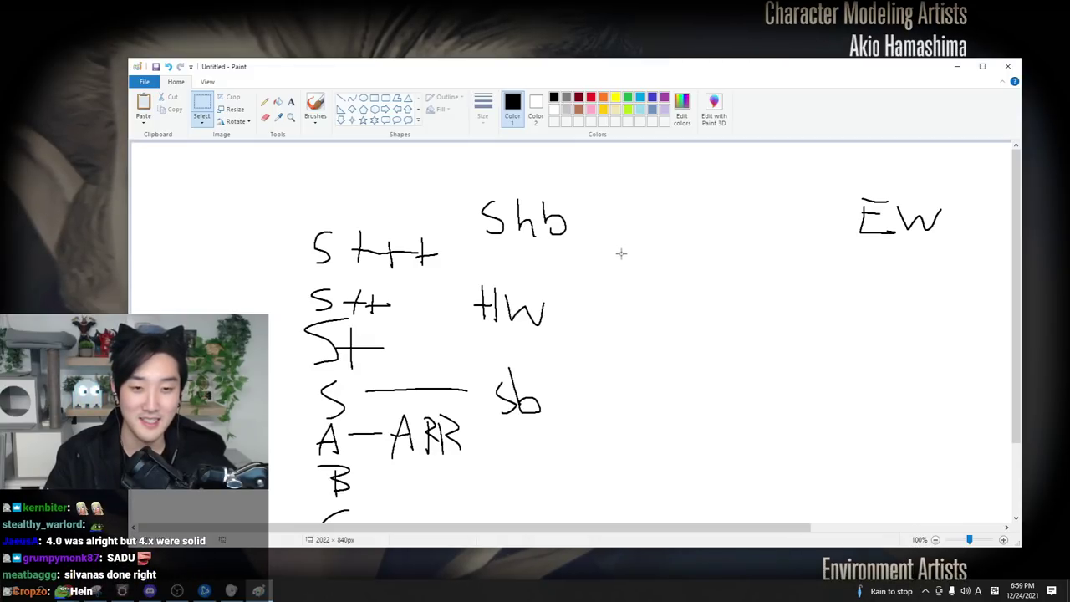
drag(602, 219, 592, 241)
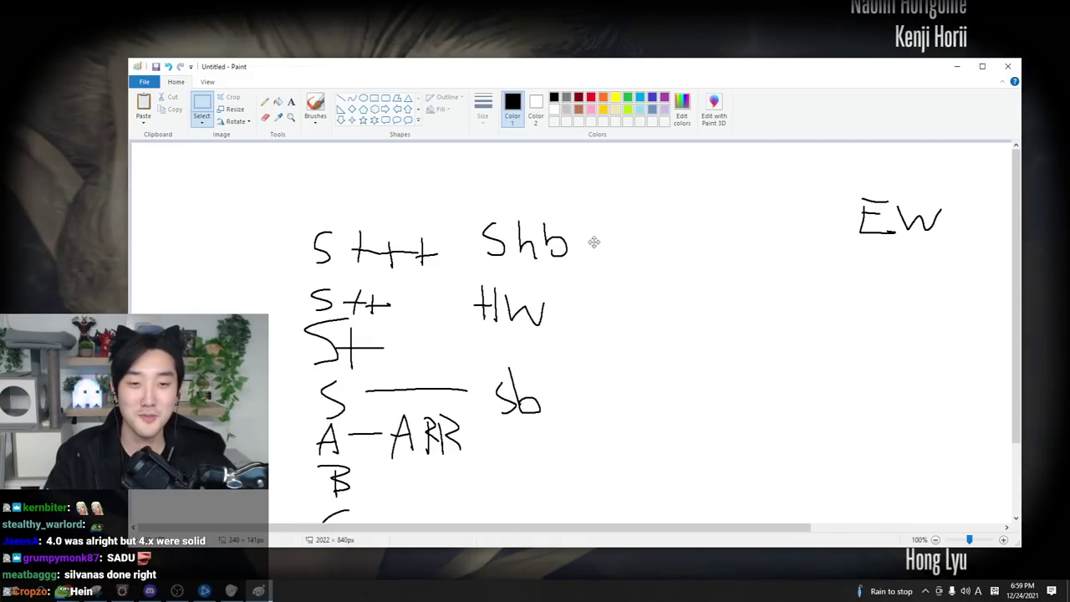
click(668, 252)
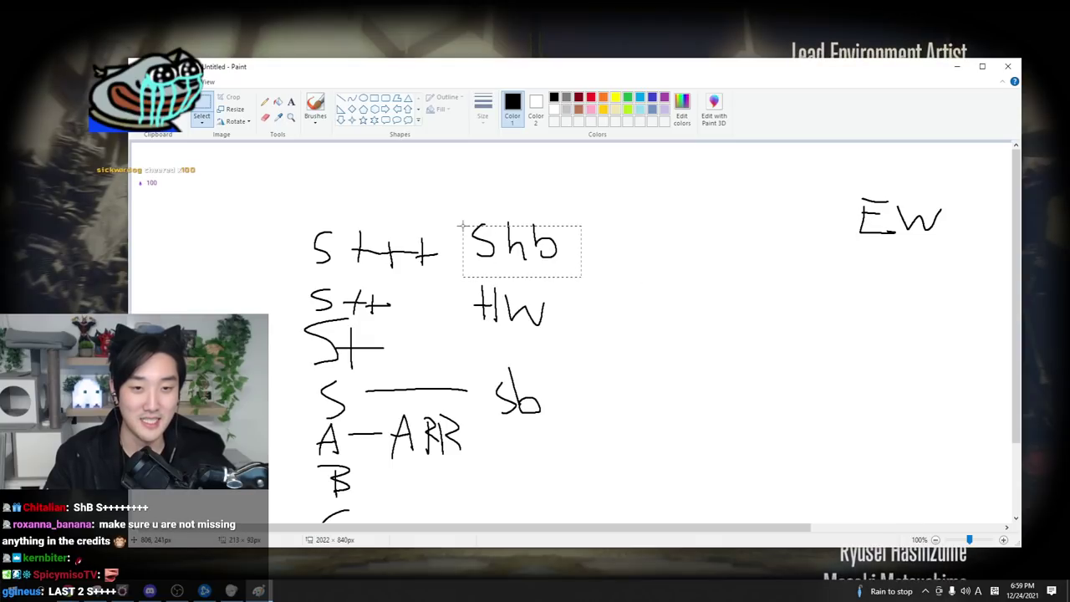
click(449, 202)
mouse_move(448, 202)
mouse_down()
mouse_move(571, 267)
mouse_move(450, 208)
mouse_up()
click(608, 275)
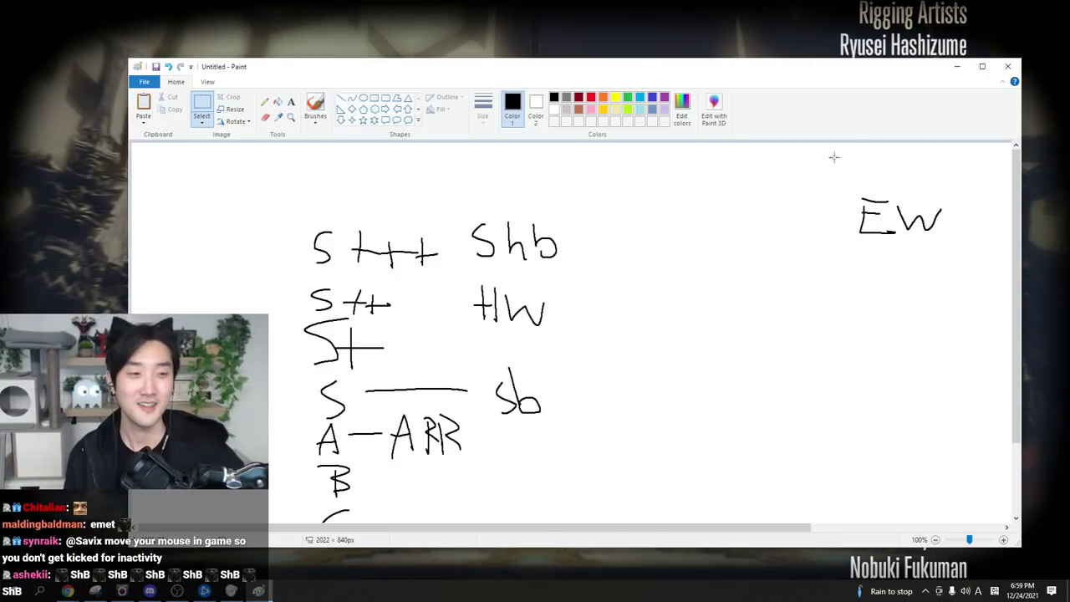
Drag the EW label up to the top of the column above Shb and deselect it.
drag(836, 176, 979, 264)
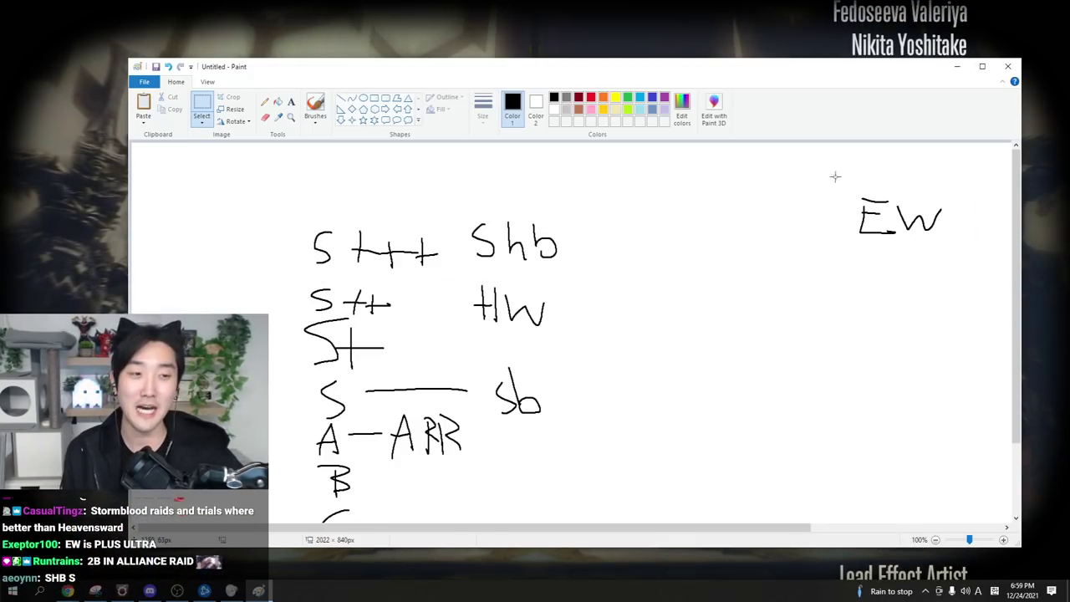
drag(933, 230, 681, 253)
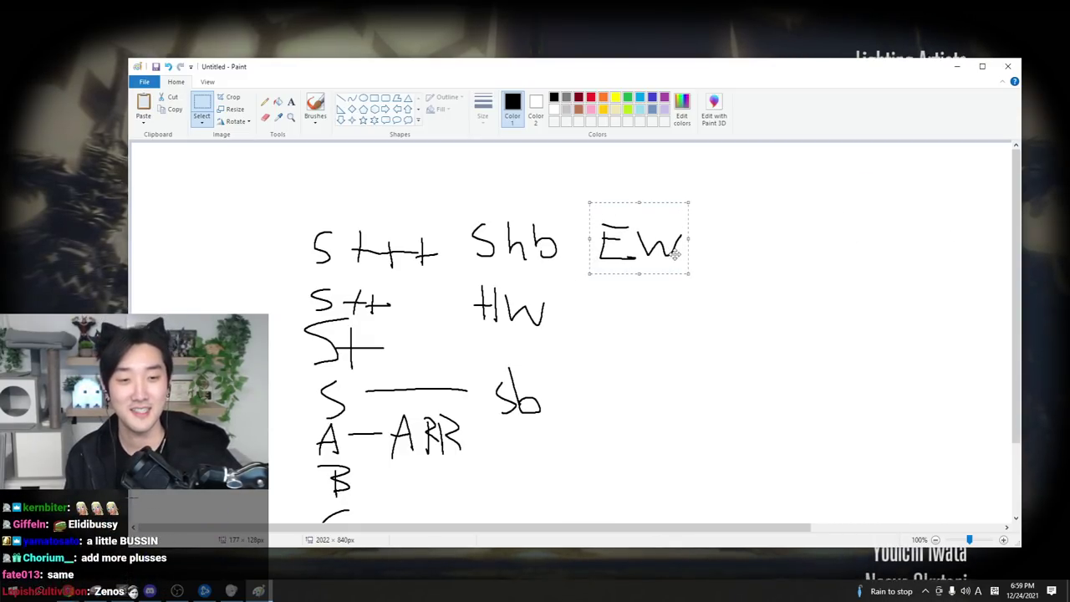
mouse_move(675, 255)
mouse_down()
mouse_move(590, 157)
mouse_move(543, 185)
mouse_move(435, 143)
mouse_up()
click(586, 200)
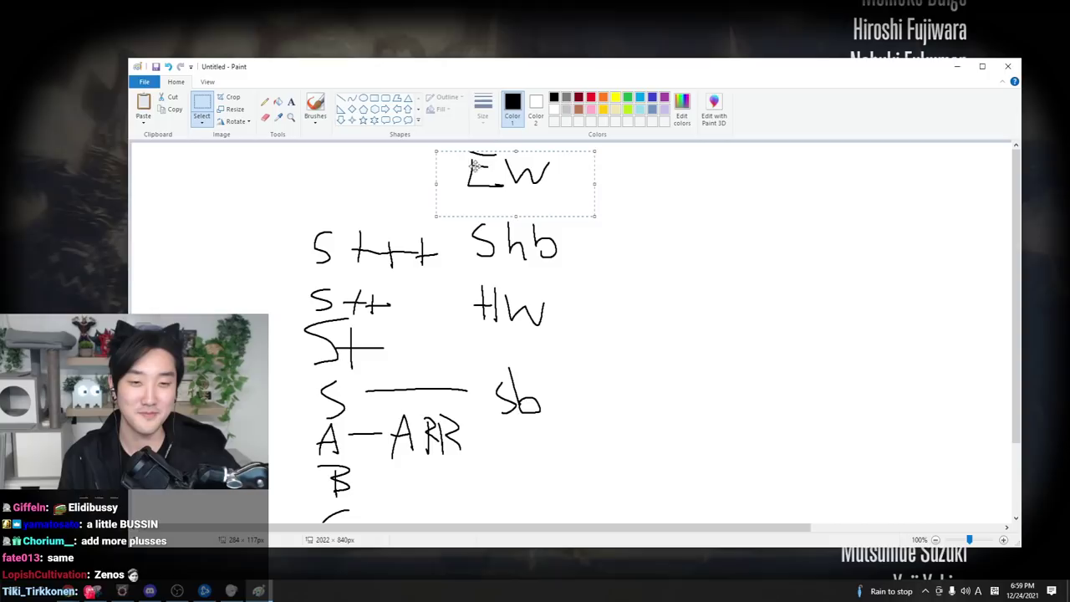
click(646, 251)
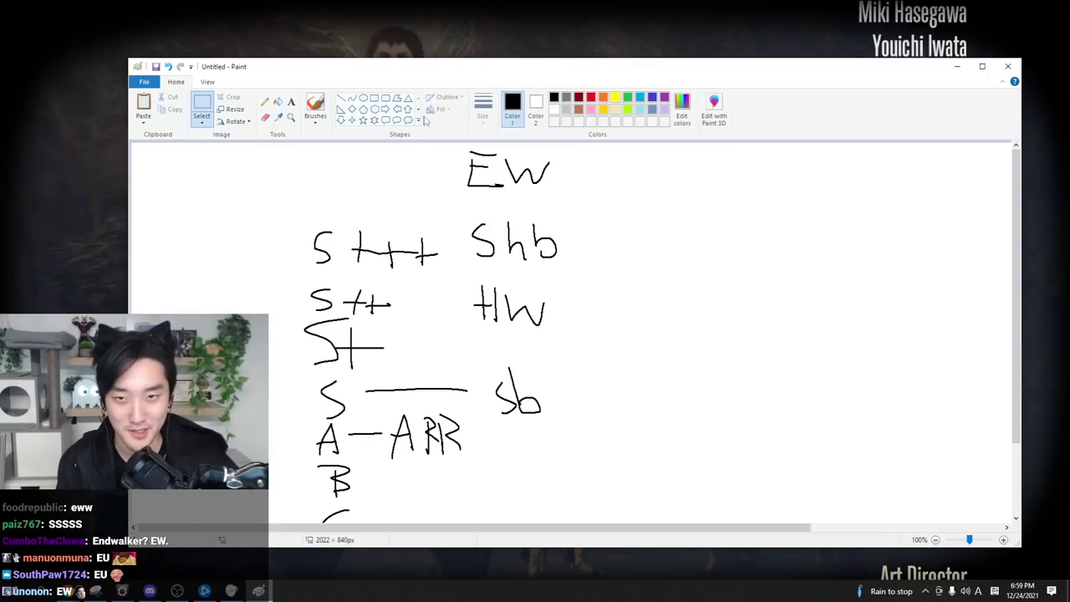
Draw a loop over the tier list with the brush, then undo it.
click(315, 107)
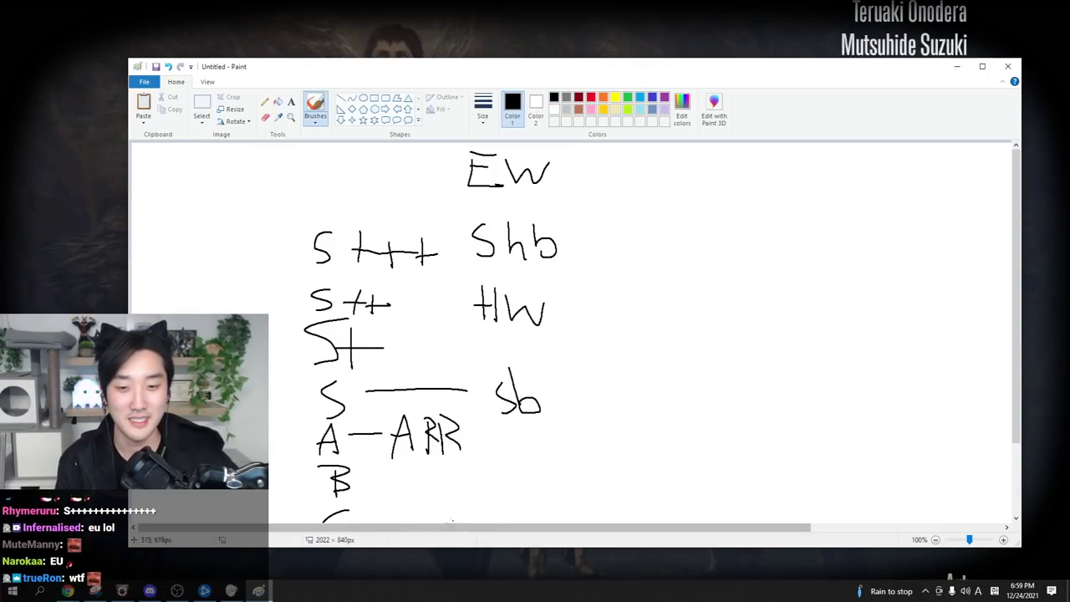
drag(467, 527, 492, 528)
mouse_move(406, 488)
mouse_down()
mouse_move(384, 480)
mouse_move(282, 276)
mouse_move(343, 399)
mouse_up()
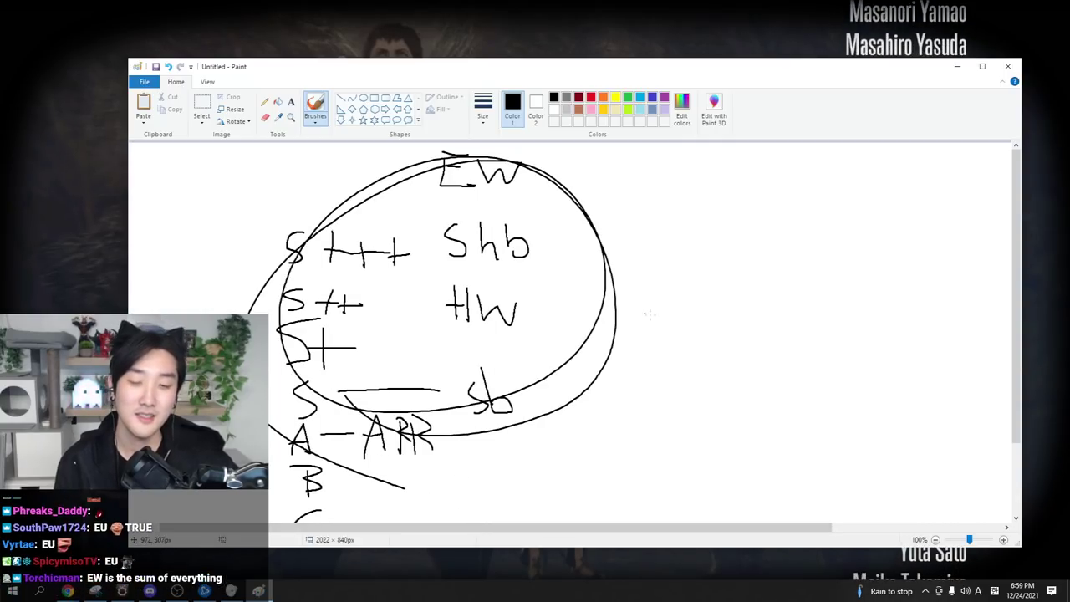
key(ctrl+z)
key(ctrl+z)
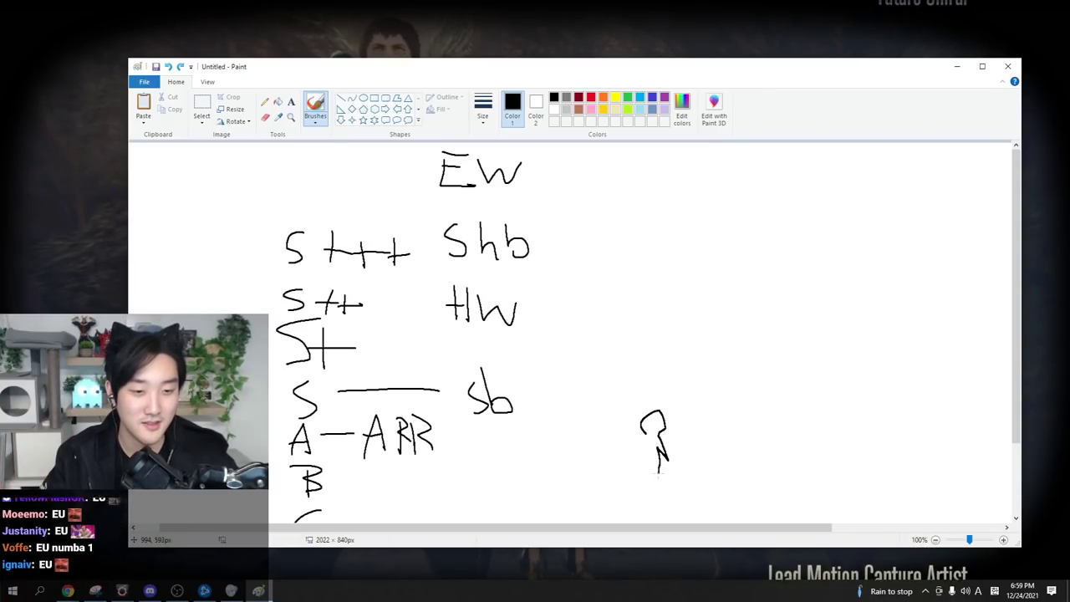
drag(659, 472, 643, 437)
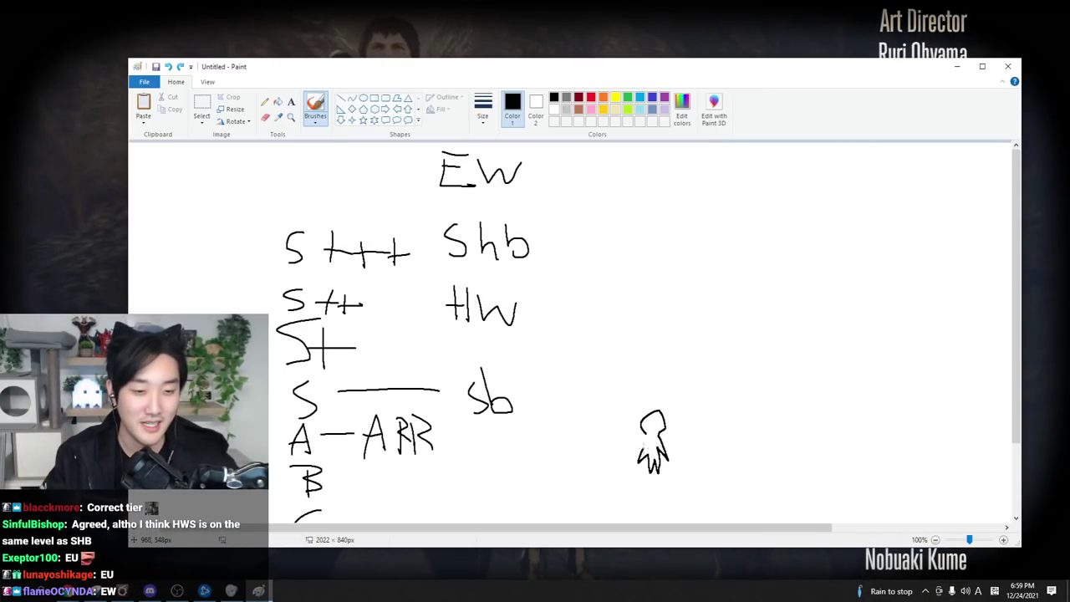
click(201, 104)
drag(599, 375, 689, 481)
key(Delete)
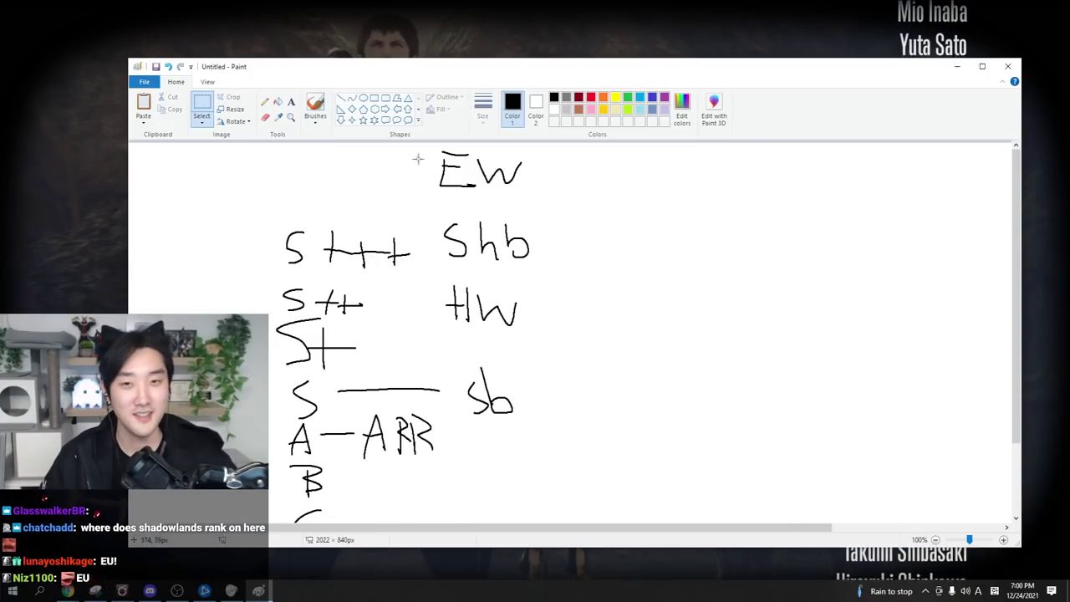
click(317, 104)
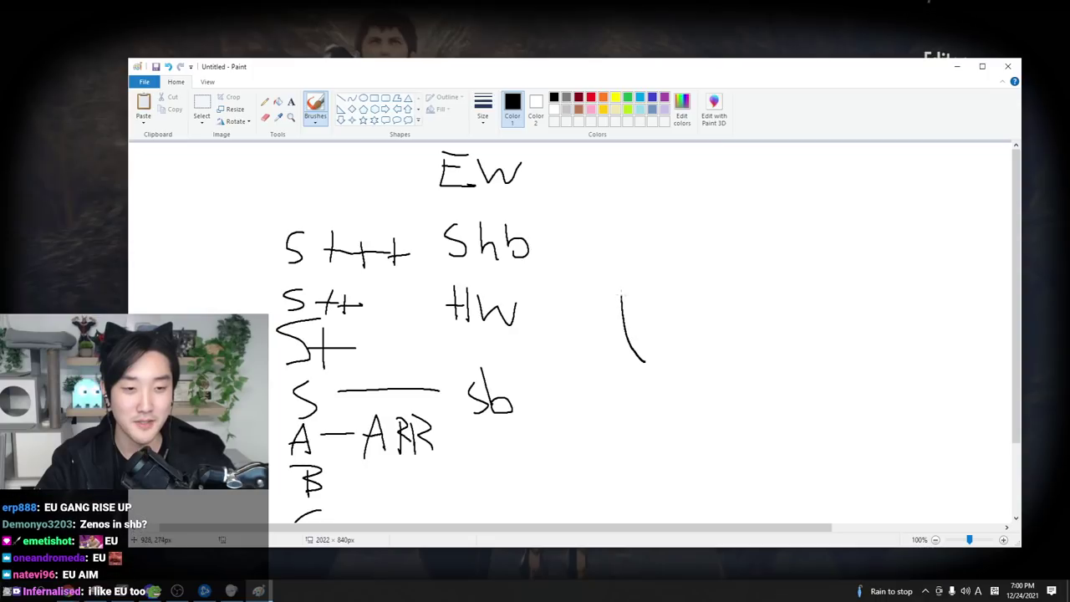
mouse_move(657, 224)
mouse_down()
mouse_move(818, 241)
mouse_move(861, 343)
mouse_move(723, 400)
mouse_move(687, 361)
mouse_move(721, 364)
mouse_up()
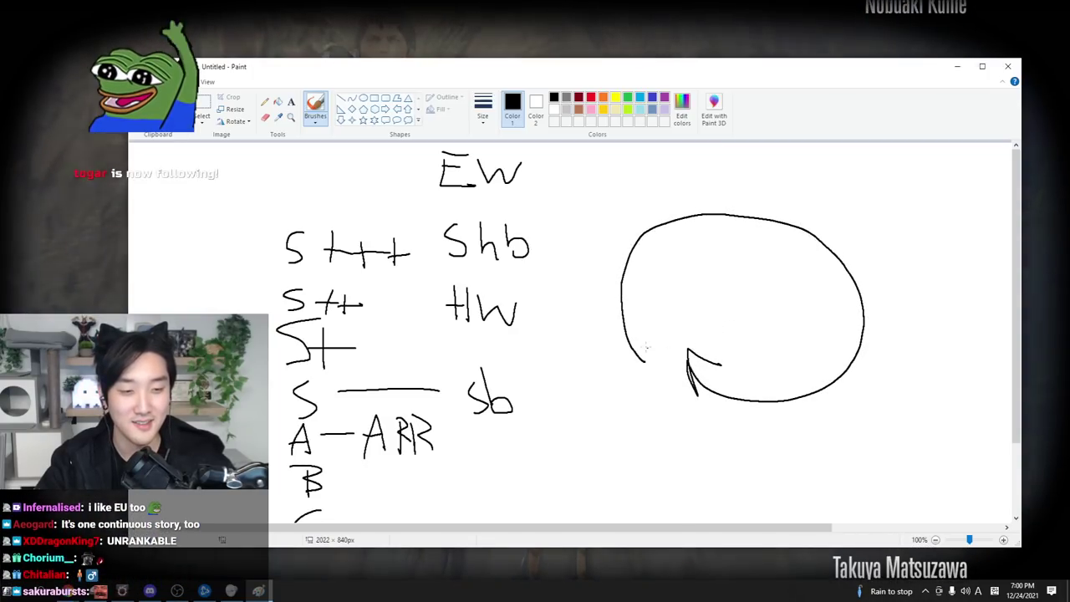
mouse_move(646, 364)
mouse_down()
mouse_move(616, 360)
mouse_move(928, 368)
mouse_move(690, 372)
mouse_move(809, 408)
mouse_move(849, 330)
mouse_up()
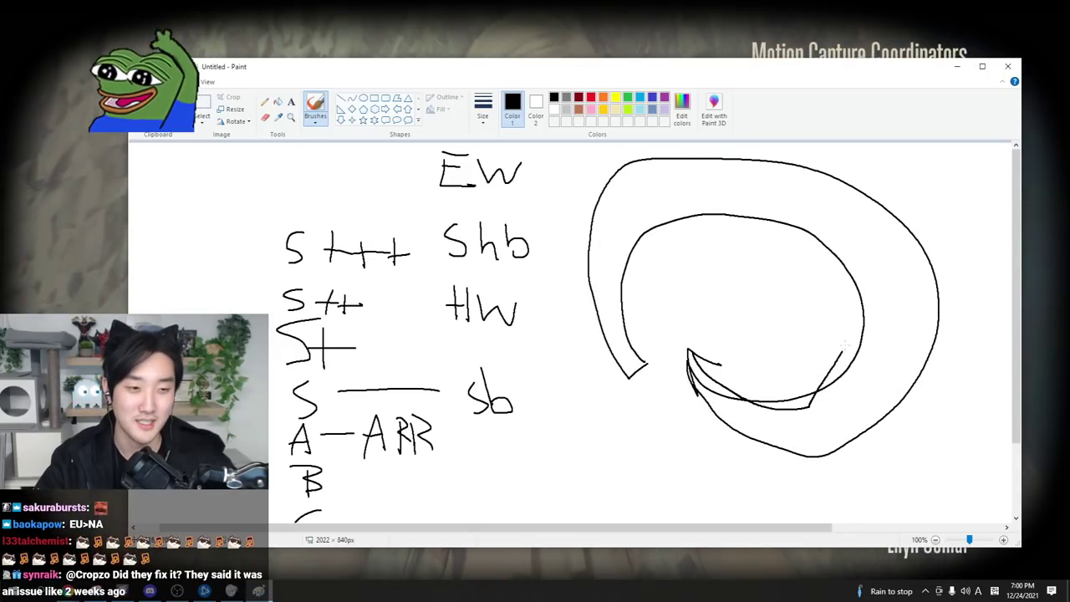
click(203, 100)
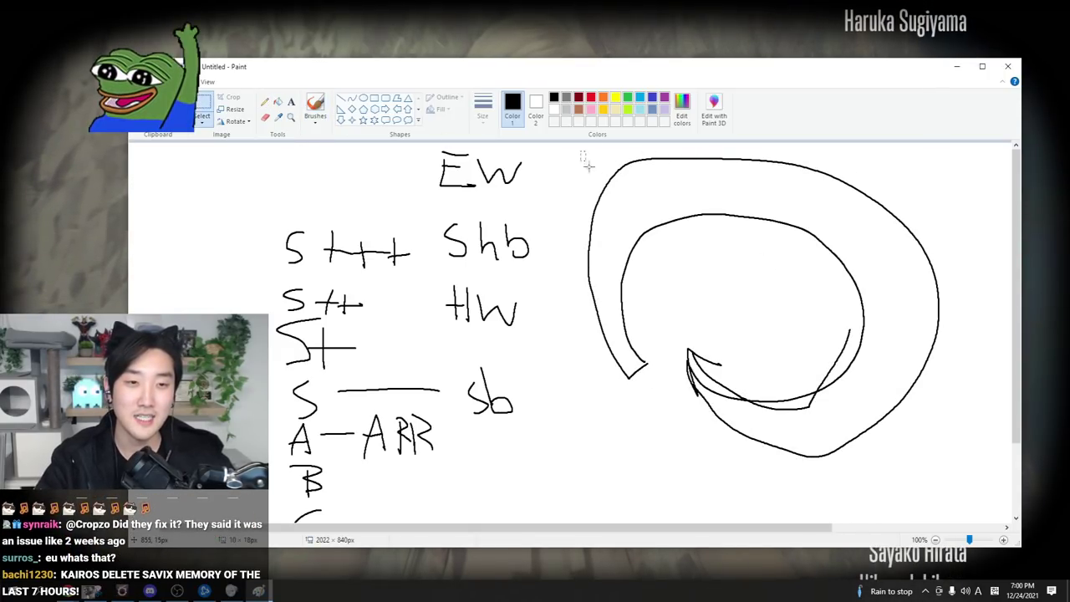
drag(581, 152, 948, 484)
key(Delete)
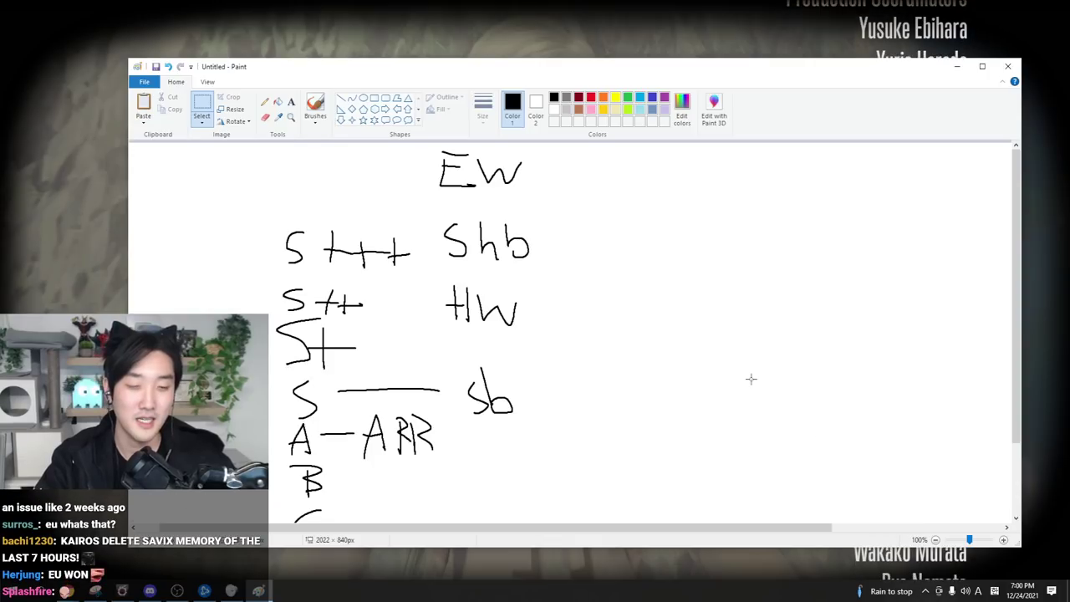
click(315, 104)
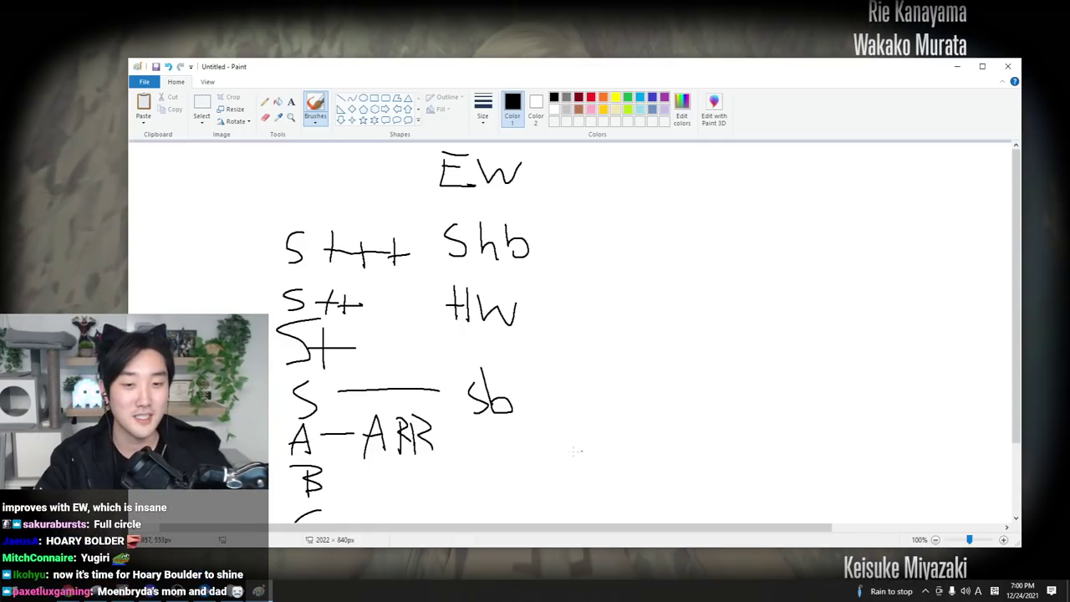
After two undone circles around Shb, HW and Sb, draw a box around EW.
drag(543, 449, 609, 165)
key(ctrl+z)
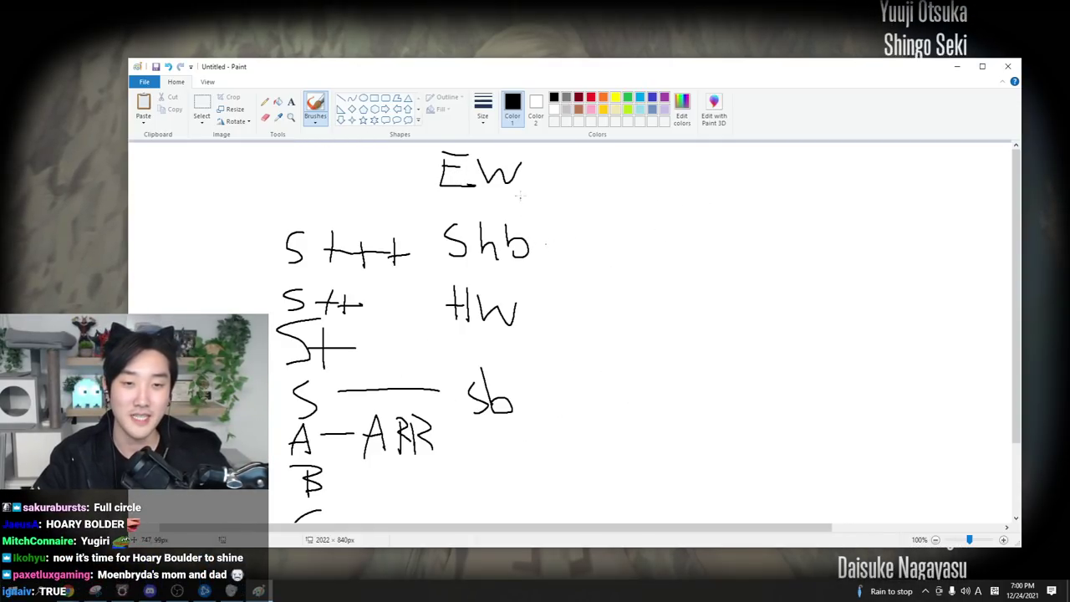
mouse_move(519, 195)
mouse_down()
mouse_move(543, 443)
mouse_move(618, 250)
mouse_up()
key(ctrl+z)
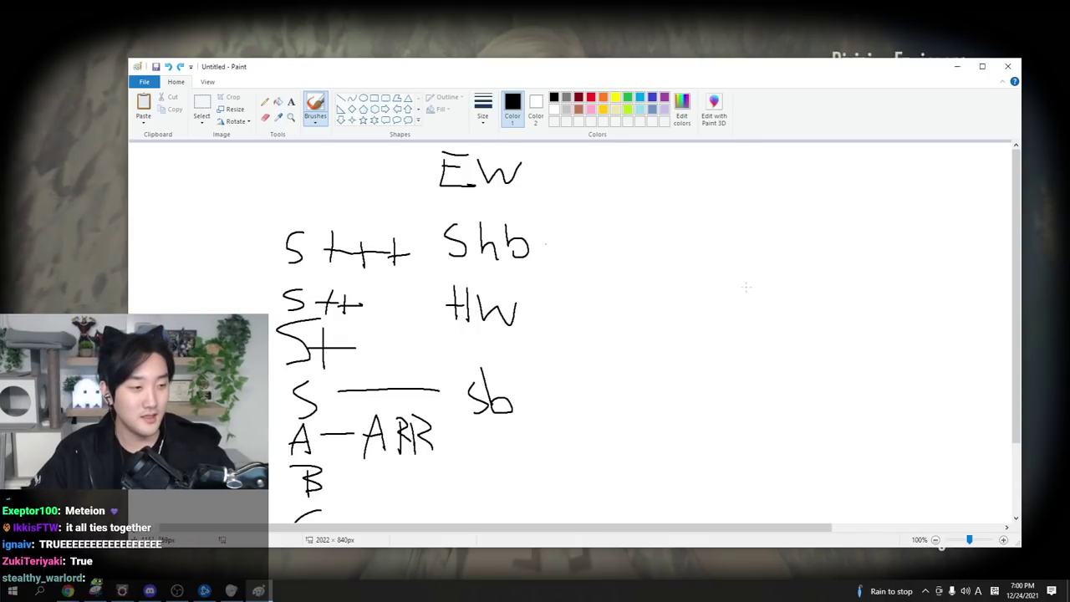
drag(568, 144, 409, 209)
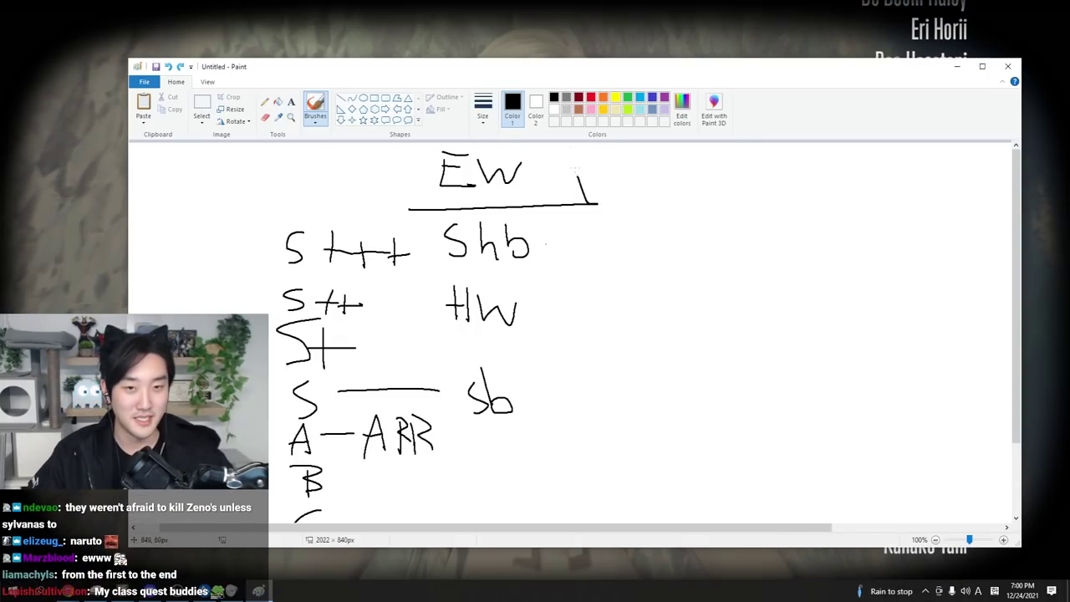
drag(388, 144, 410, 209)
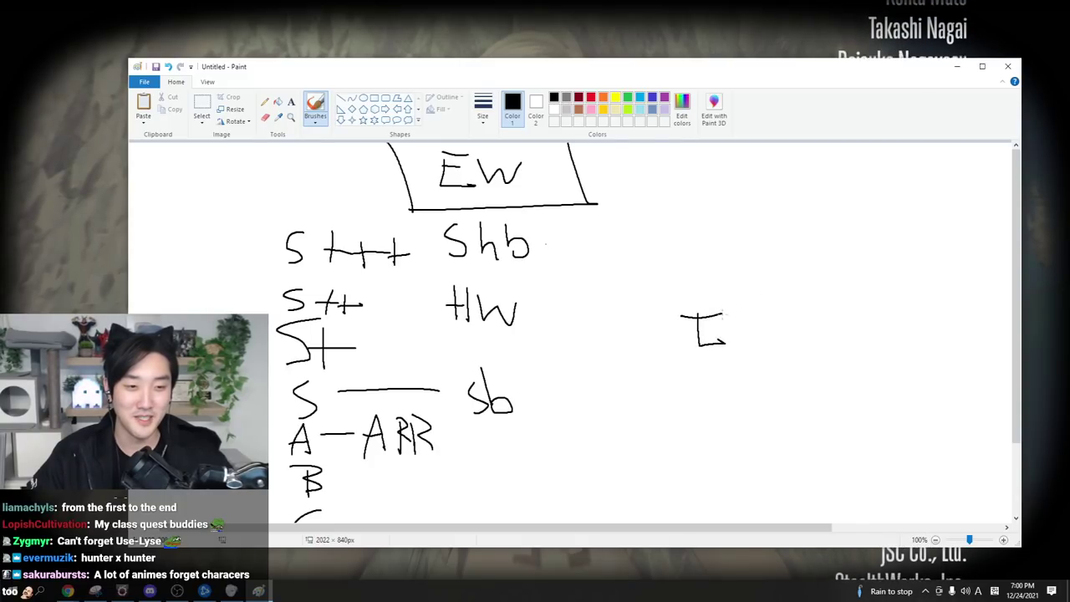
Write Elpis, draw an empty box above it with a plus-marked line, and box Elpis.
mouse_move(698, 329)
mouse_down()
mouse_move(720, 331)
mouse_move(741, 368)
mouse_up()
drag(740, 330, 741, 342)
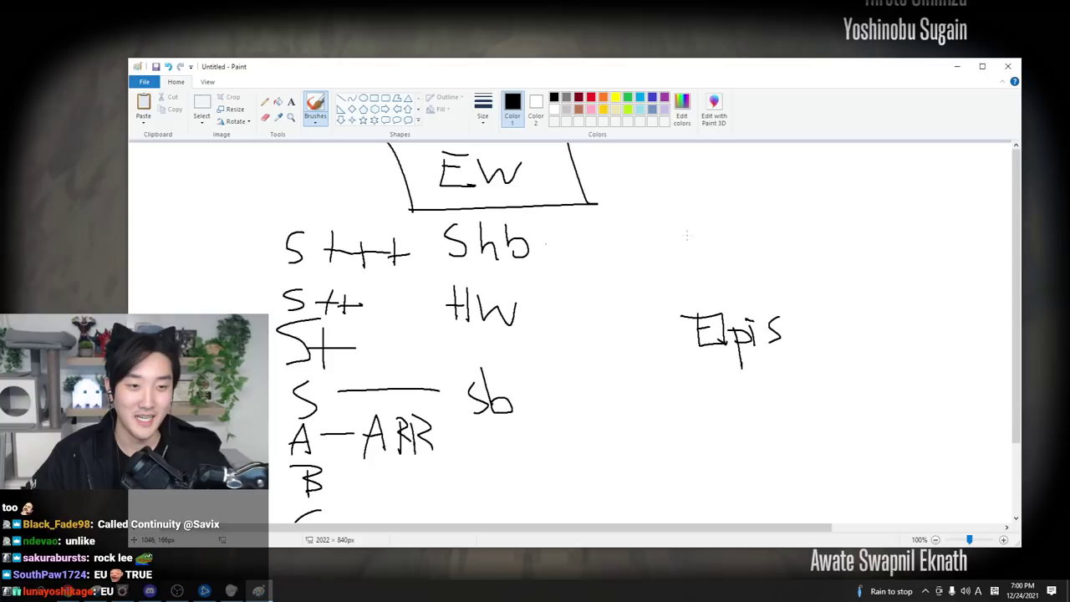
mouse_move(685, 235)
mouse_down()
mouse_move(796, 211)
mouse_move(677, 228)
mouse_up()
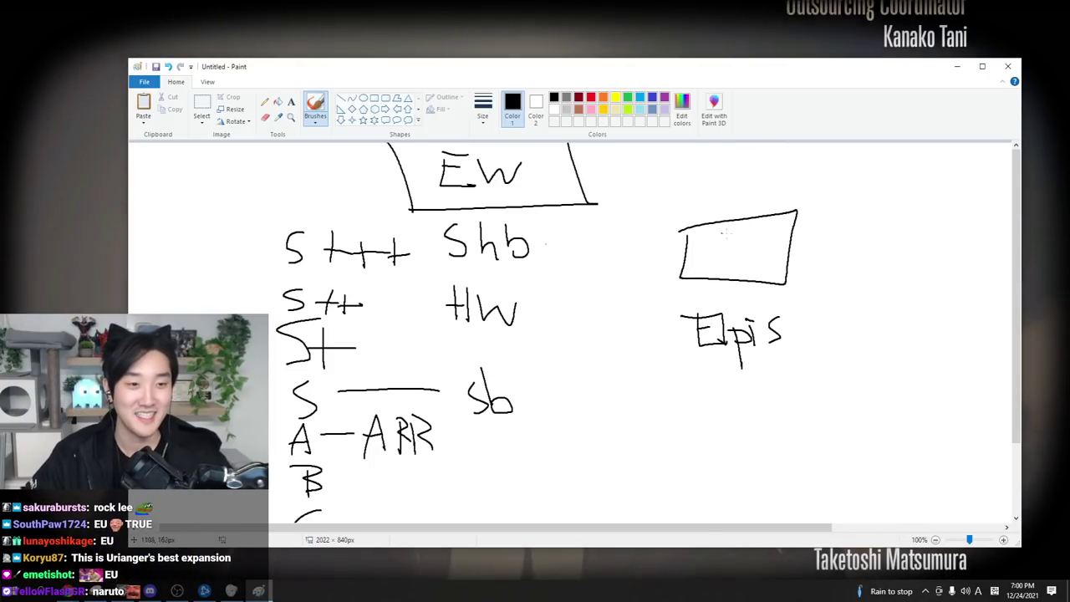
mouse_move(812, 224)
mouse_down()
mouse_move(814, 273)
mouse_move(903, 248)
mouse_up()
mouse_move(869, 235)
mouse_down()
mouse_move(869, 263)
mouse_move(956, 239)
mouse_up()
drag(919, 221, 923, 251)
drag(967, 213, 969, 249)
drag(944, 241, 993, 235)
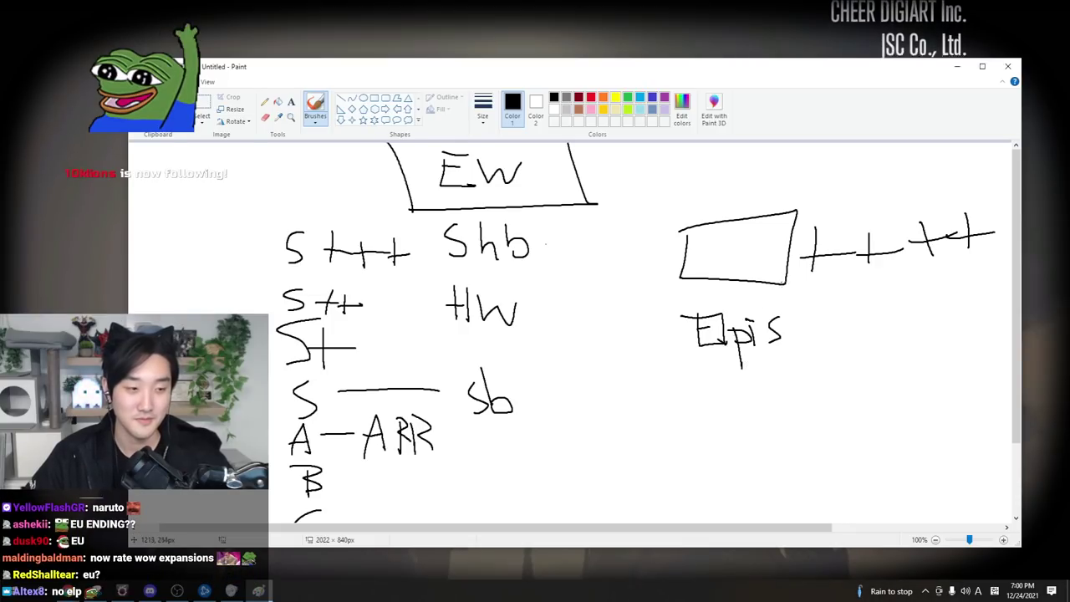
mouse_move(662, 287)
mouse_down()
mouse_move(786, 298)
mouse_move(802, 286)
mouse_up()
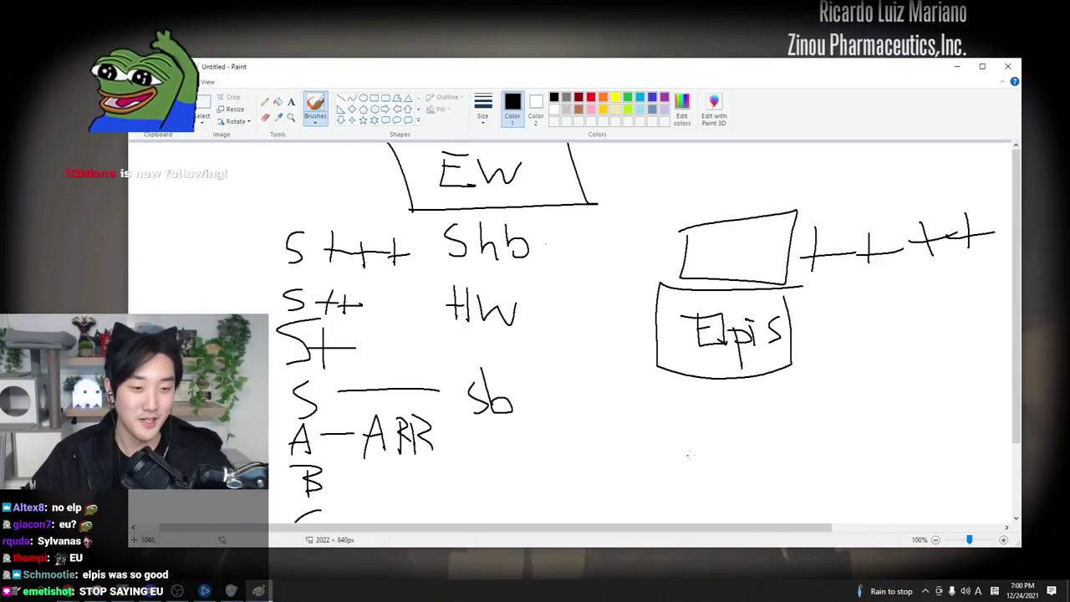
Draw two boxes joined by a plus sign below Elpis.
scroll(687, 454, down, 3)
mouse_move(660, 324)
mouse_down()
mouse_move(650, 360)
mouse_move(662, 323)
mouse_up()
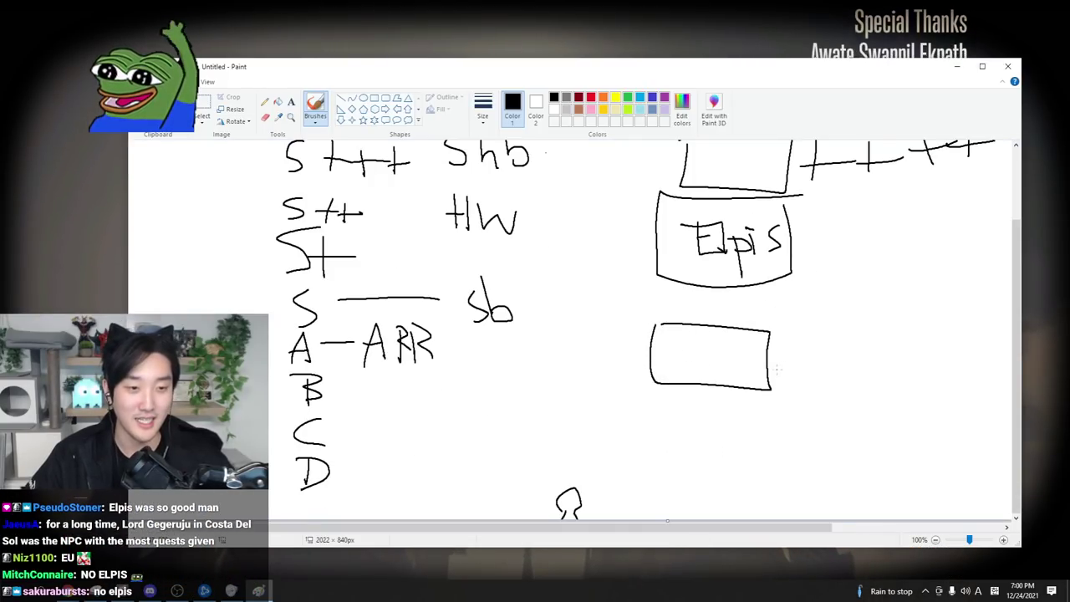
drag(783, 352, 784, 389)
drag(777, 365, 790, 366)
drag(779, 532, 858, 533)
mouse_move(709, 340)
mouse_down()
mouse_move(810, 406)
mouse_move(712, 339)
mouse_up()
scroll(719, 334, up, 3)
Draw a connector arrow up to Elpis and a long wavy line across the boxes.
drag(771, 445, 735, 298)
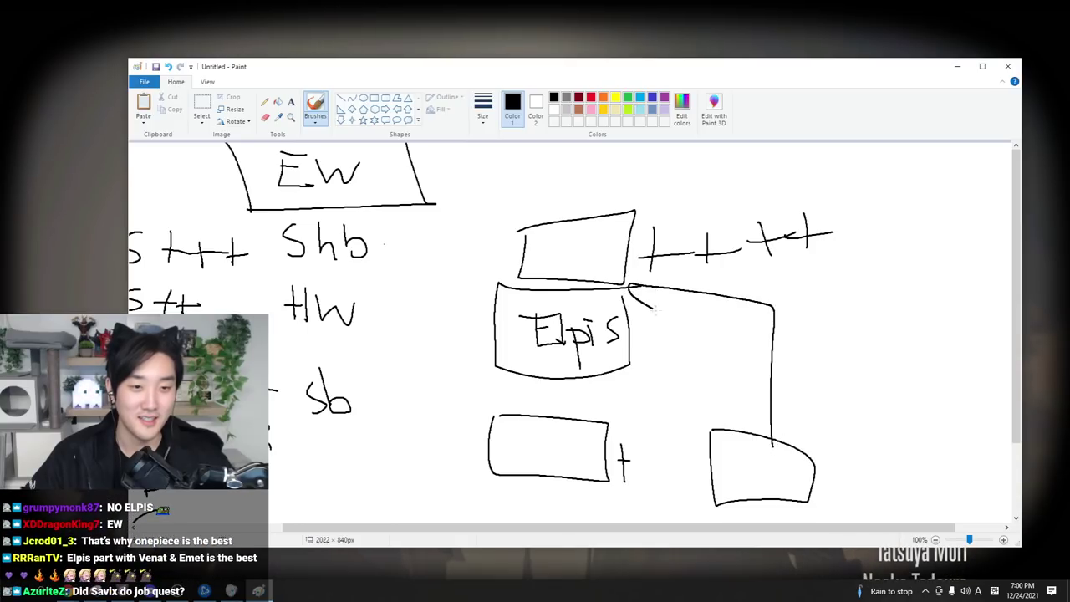
drag(615, 283, 666, 316)
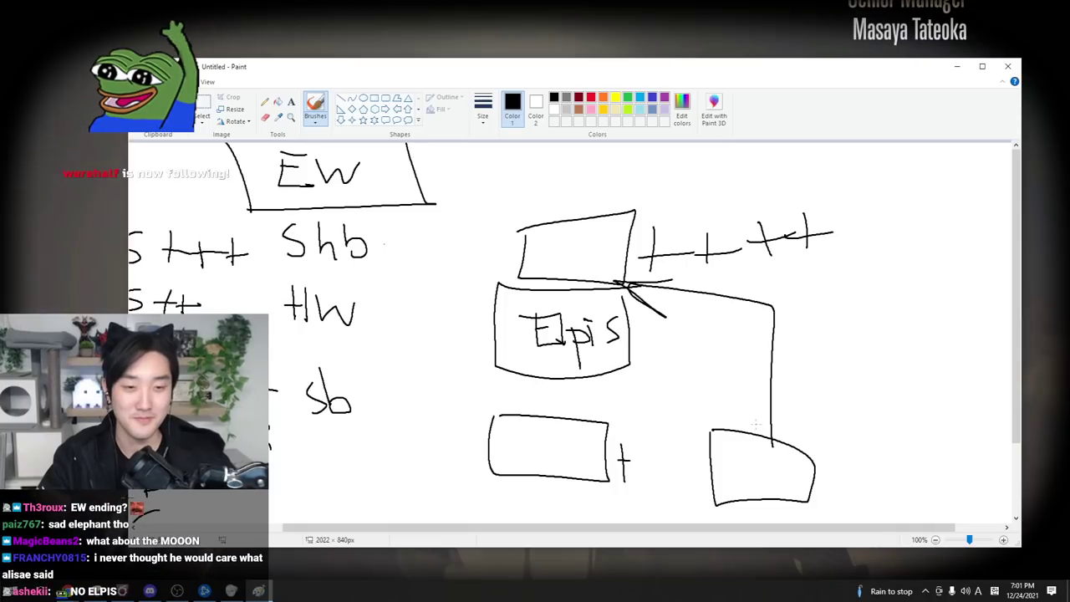
drag(646, 410, 1003, 359)
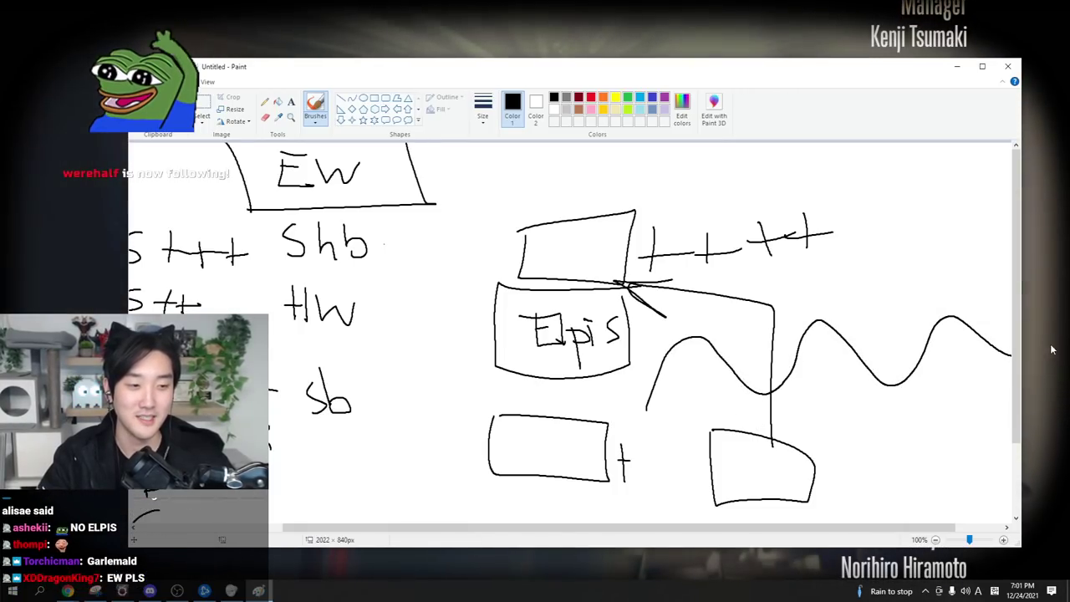
key(ctrl+z)
mouse_move(399, 470)
mouse_down()
mouse_move(587, 418)
mouse_move(673, 414)
mouse_move(781, 434)
mouse_move(895, 120)
mouse_up()
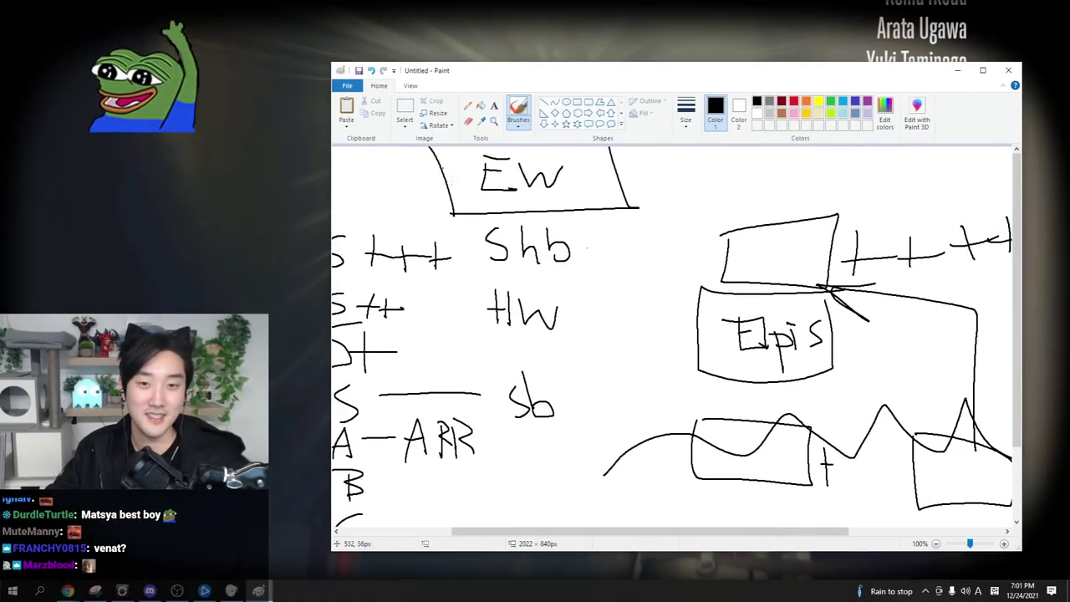
Box ARR, HW, Shb and Ew, undo the boxes, then ring ARR with an ellipse.
mouse_move(596, 531)
mouse_down()
mouse_move(515, 539)
mouse_move(577, 538)
mouse_up()
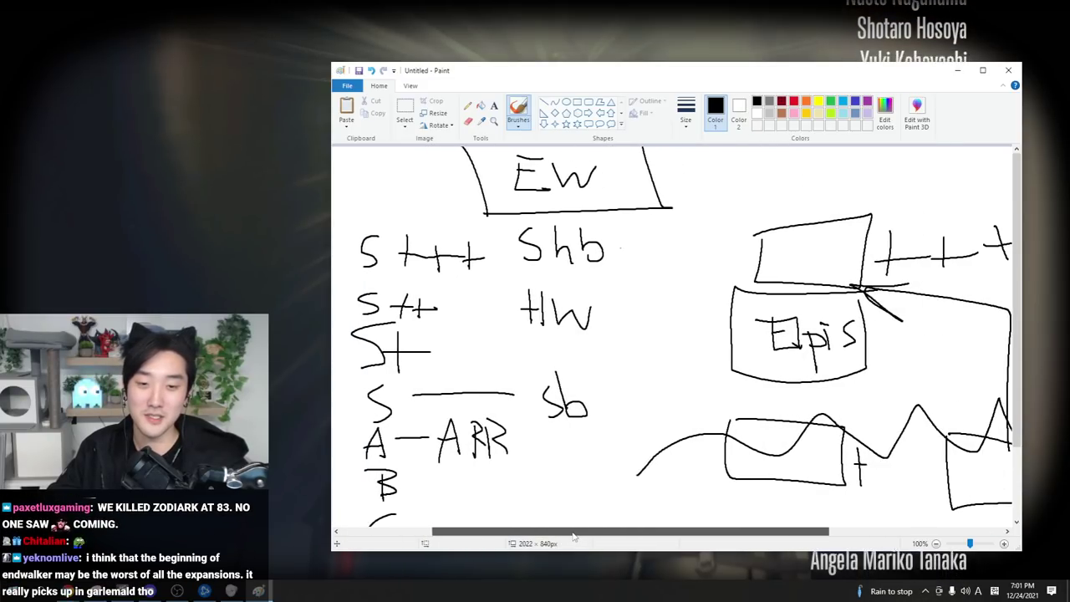
scroll(468, 335, down, 2)
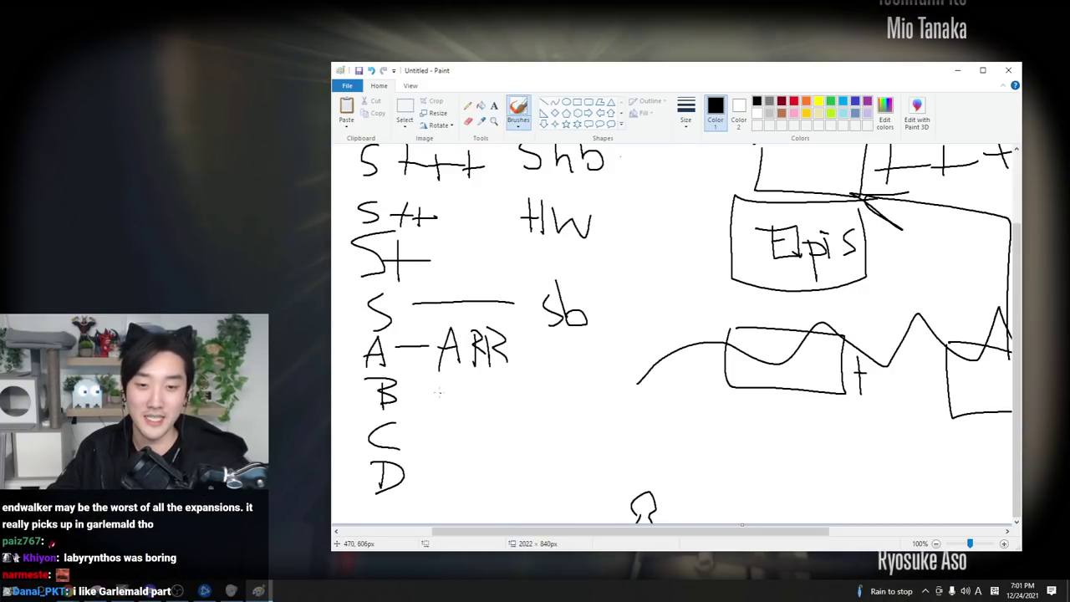
drag(419, 383, 546, 313)
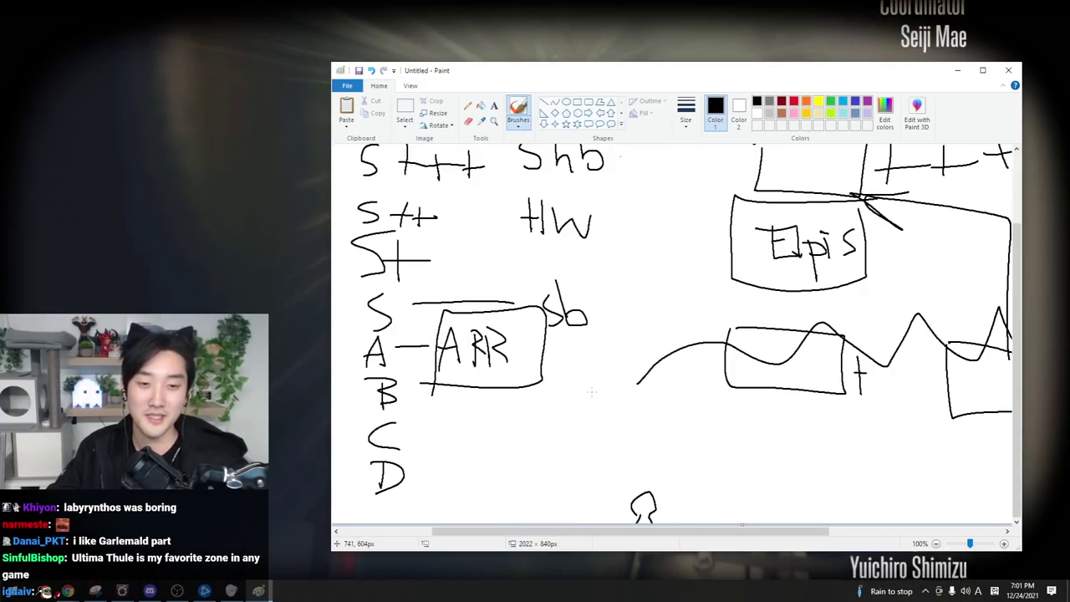
scroll(558, 369, up, 2)
drag(512, 291, 617, 285)
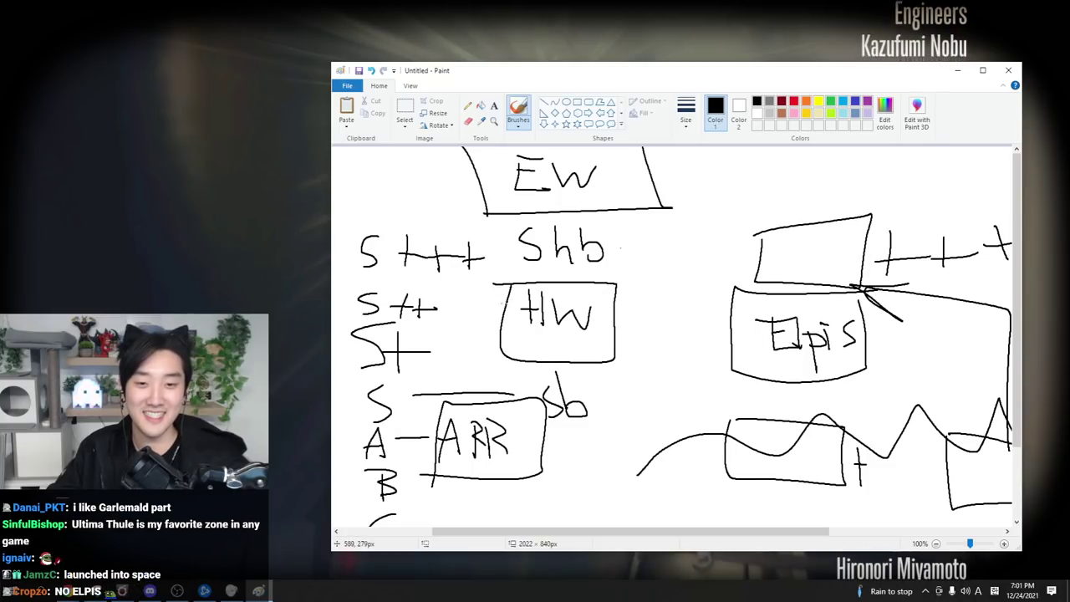
drag(508, 236, 641, 223)
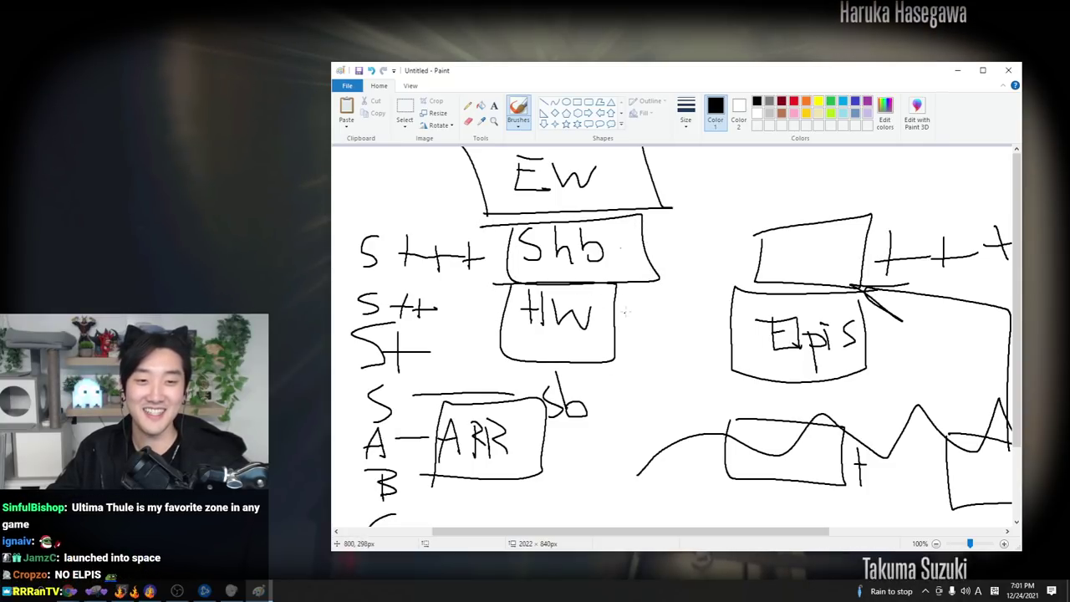
mouse_move(492, 147)
mouse_down()
mouse_move(501, 215)
mouse_move(502, 199)
mouse_up()
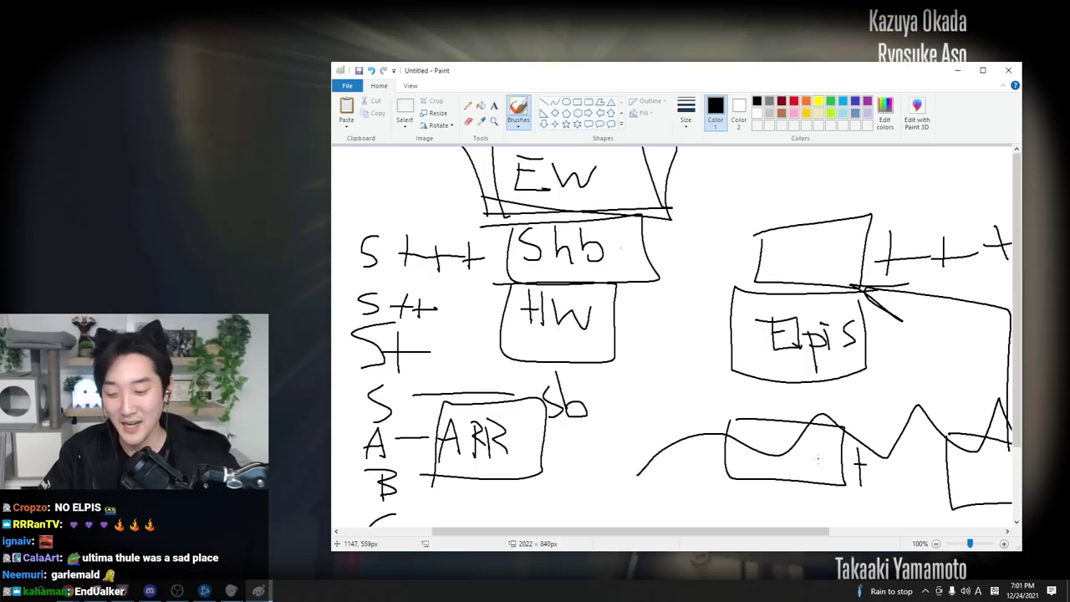
key(ctrl+z)
key(ctrl+z)
key(ctrl+z)
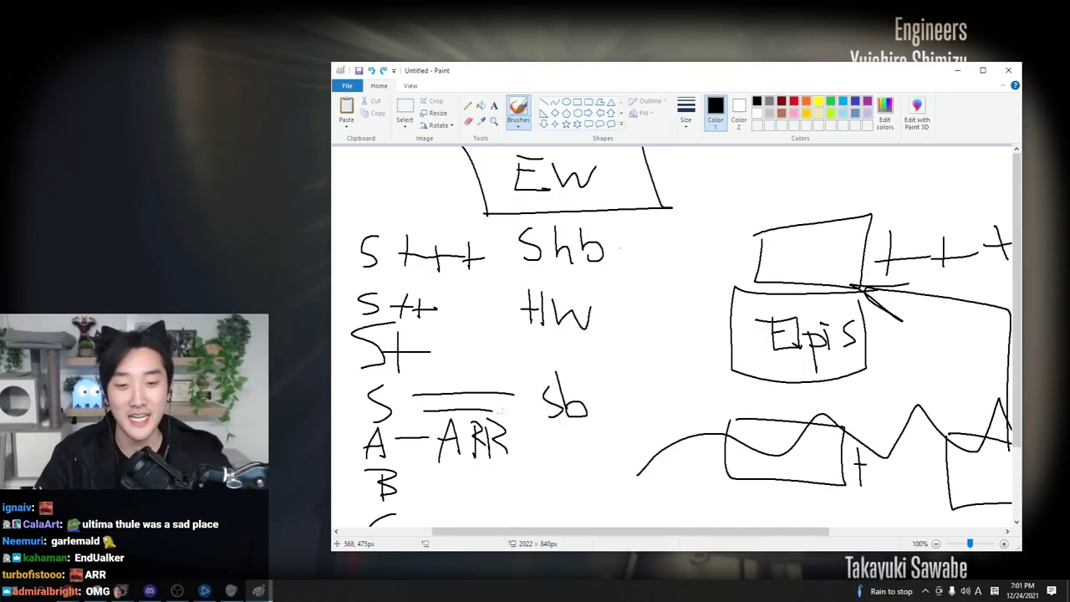
mouse_move(501, 410)
mouse_down()
mouse_move(537, 470)
mouse_move(573, 490)
mouse_move(603, 465)
mouse_up()
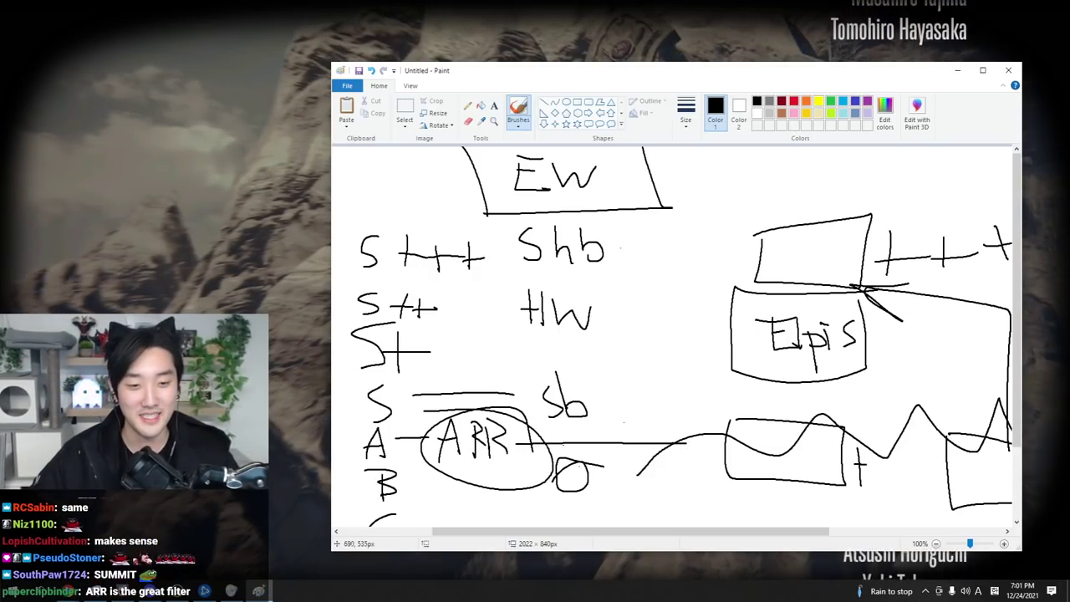
Scribble crossing diagonal strokes past the ARR circle.
drag(512, 422, 576, 468)
drag(556, 419, 619, 464)
mouse_move(603, 416)
mouse_down()
mouse_move(655, 458)
mouse_move(625, 465)
mouse_move(620, 333)
mouse_up()
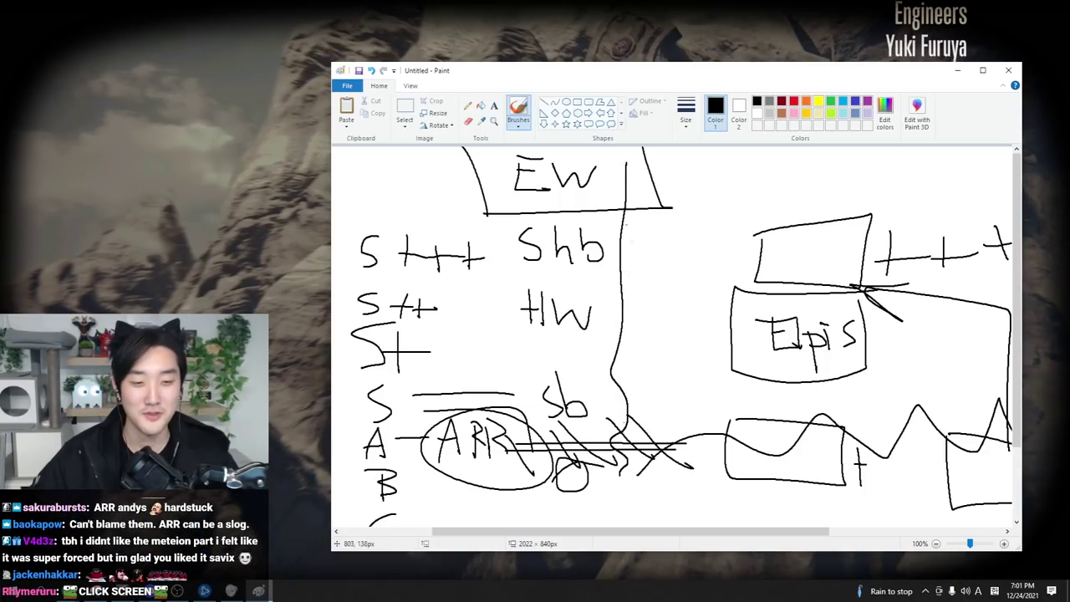
Doodle a small circle and figure below, then a long curving line down from Ew.
mouse_move(640, 473)
mouse_down()
mouse_move(649, 530)
mouse_move(639, 474)
mouse_up()
scroll(639, 468, down, 3)
drag(640, 493, 649, 521)
drag(635, 447, 652, 461)
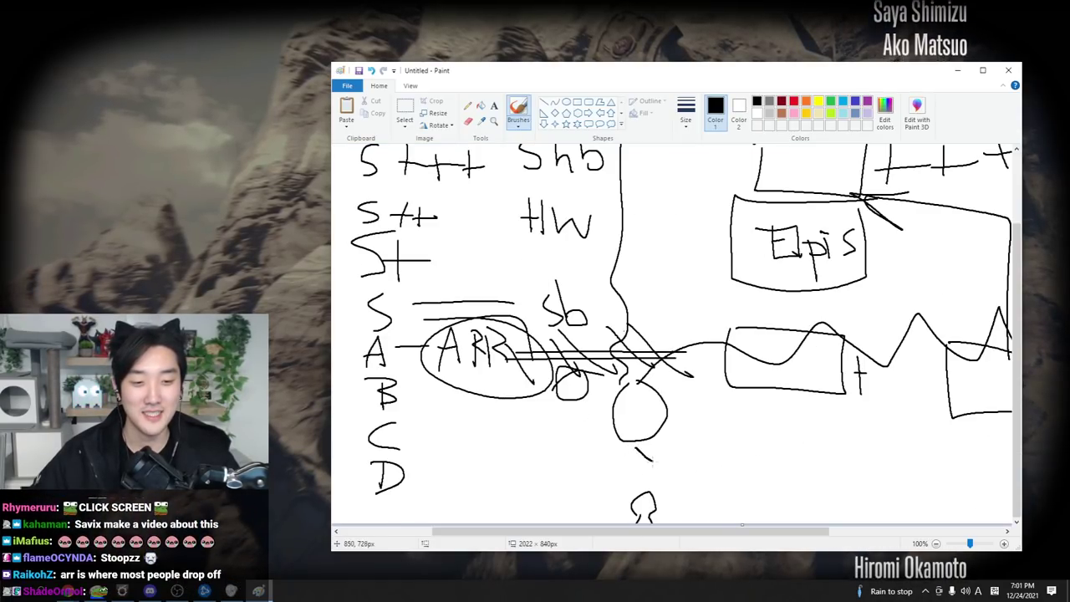
drag(650, 377, 702, 497)
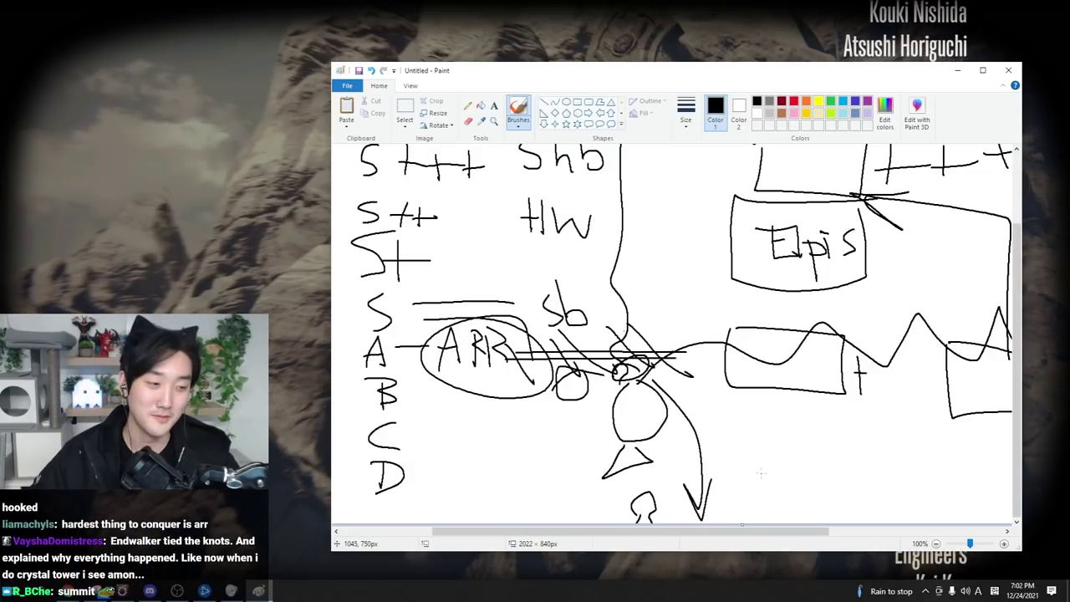
scroll(816, 445, up, 3)
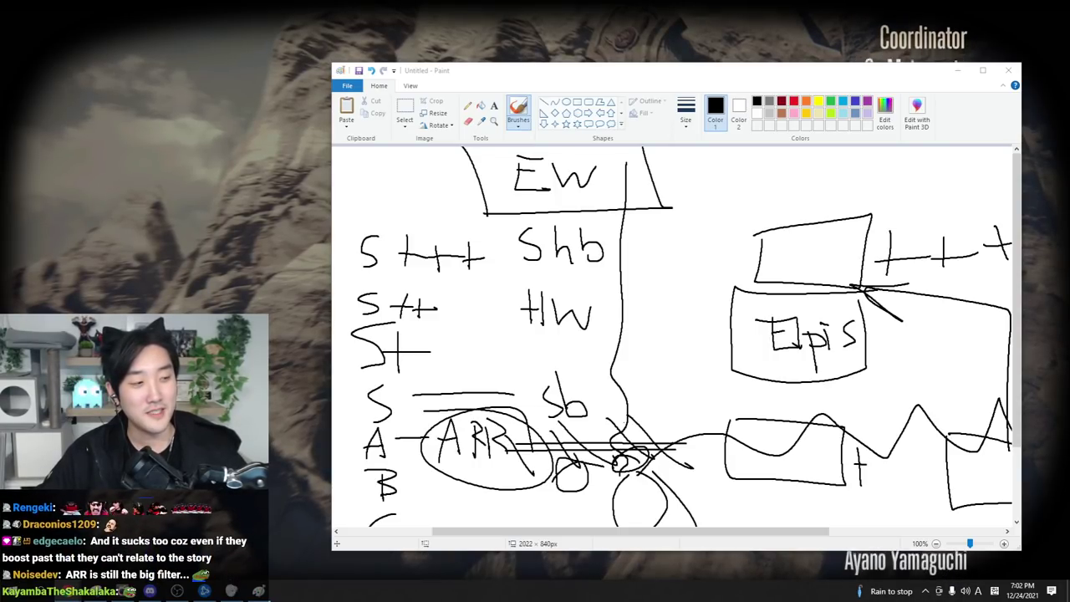
Erase the middle region of the drawing to white with a rectangular selection.
click(410, 113)
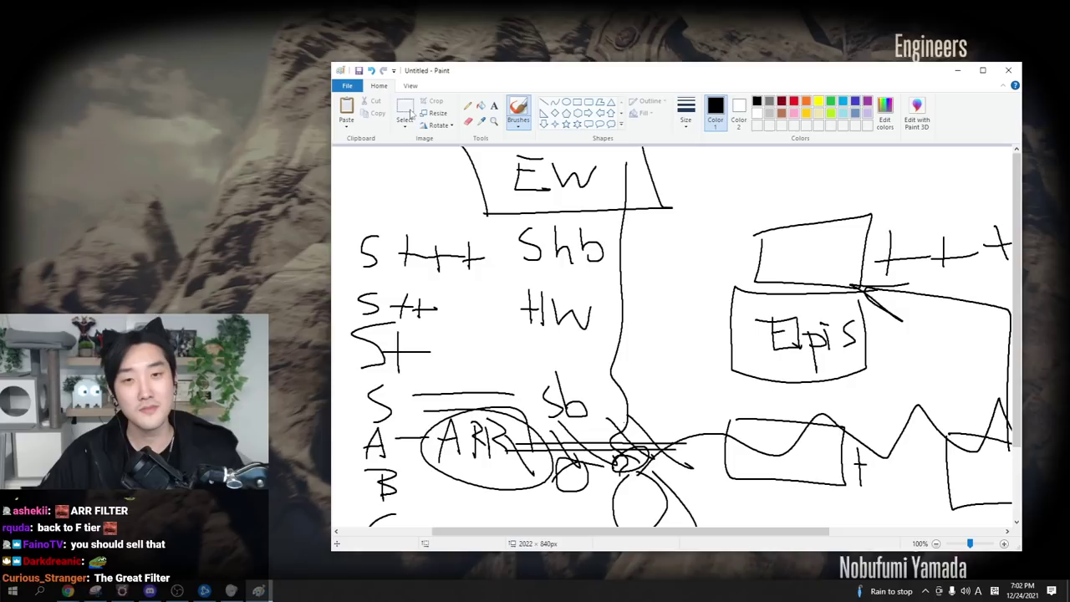
drag(655, 320, 920, 525)
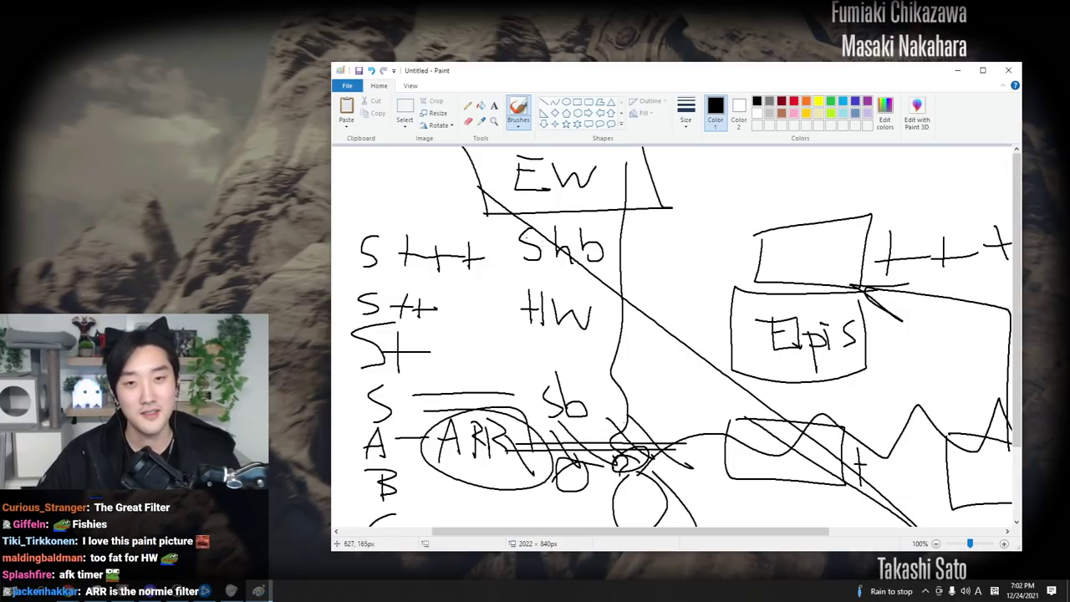
click(404, 113)
drag(490, 172, 898, 543)
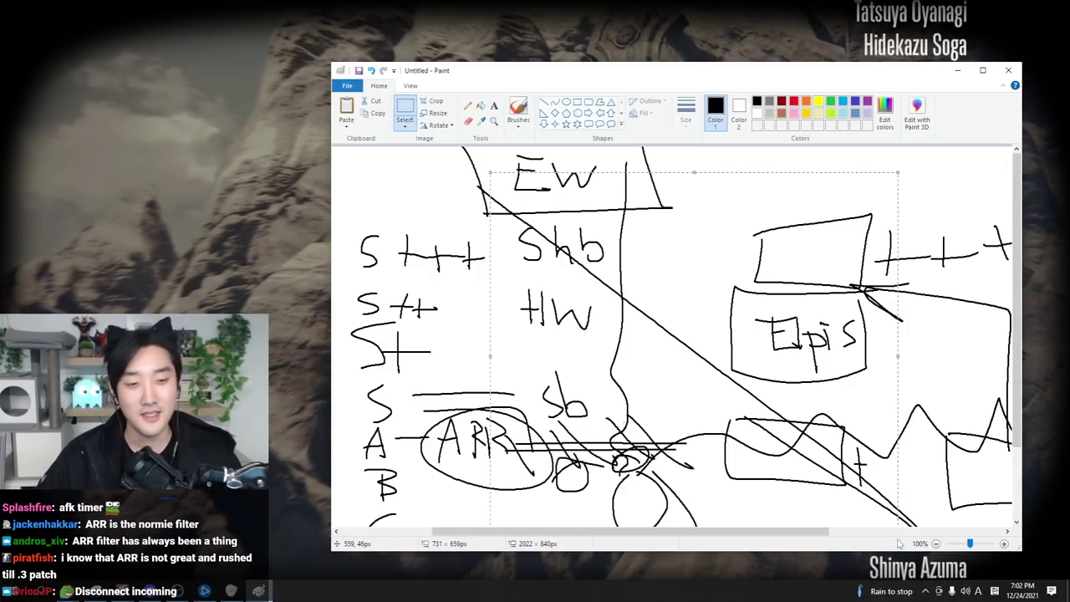
key(Delete)
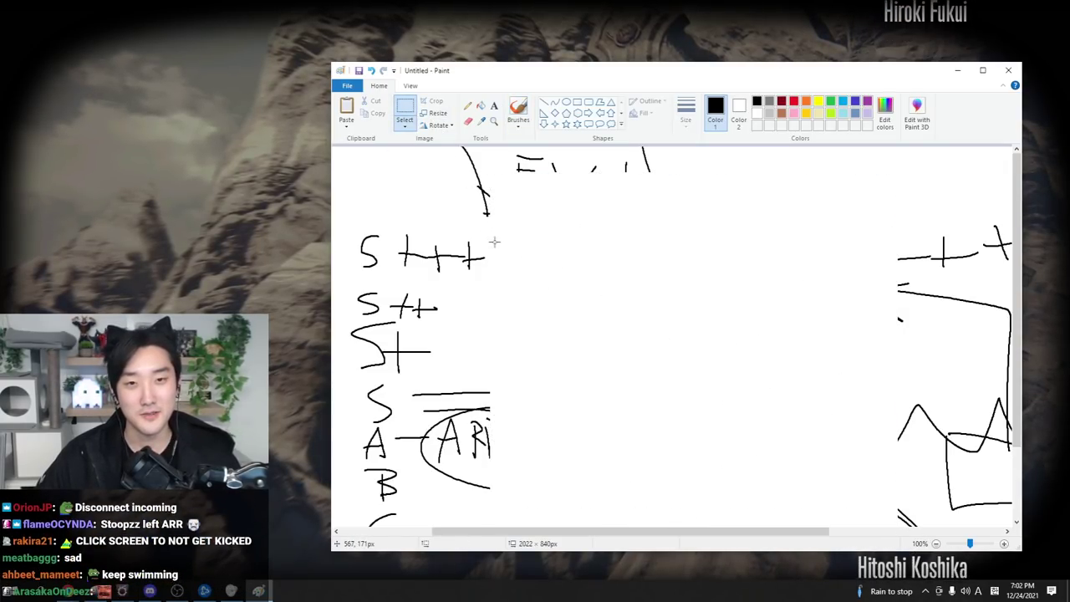
Sketch a long bowl with small figures and a bracket over them, beside a cup on a pole.
click(519, 117)
drag(616, 317, 595, 322)
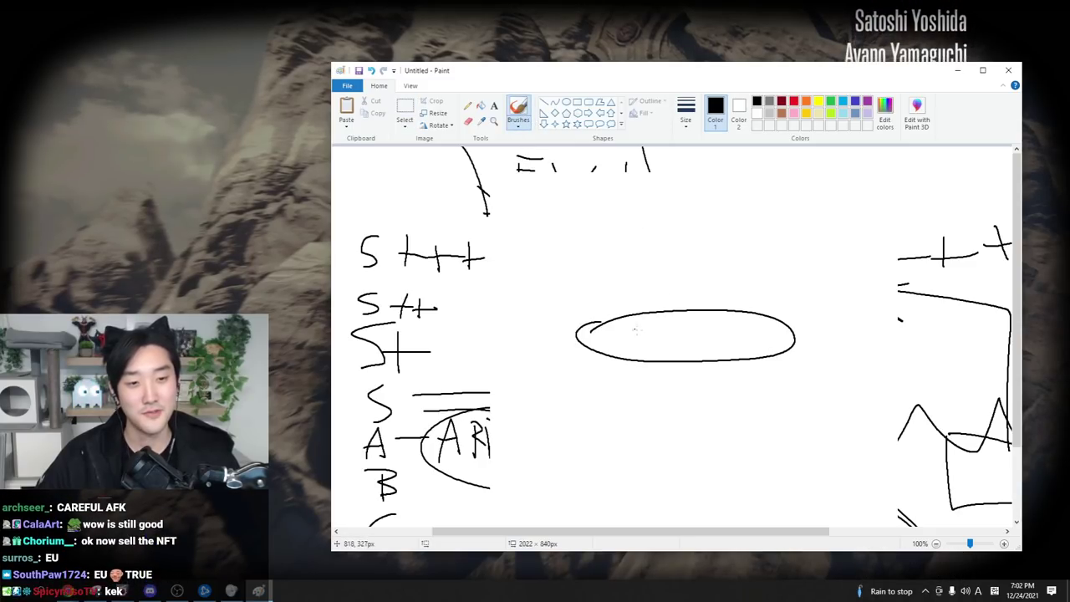
mouse_move(564, 249)
mouse_down()
mouse_move(585, 227)
mouse_move(514, 263)
mouse_move(585, 259)
mouse_move(579, 251)
mouse_move(551, 415)
mouse_up()
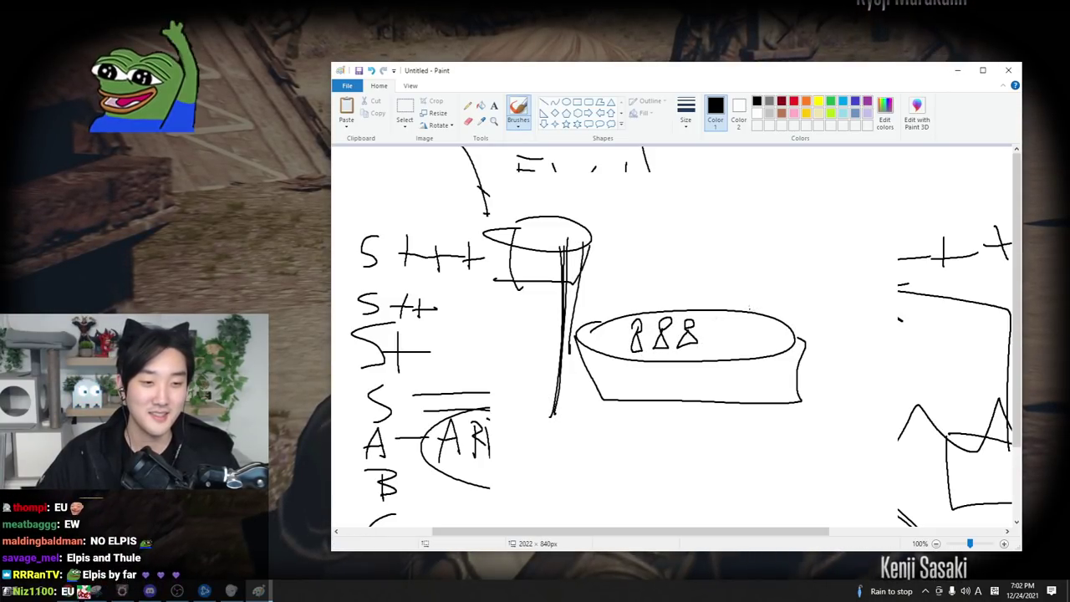
drag(770, 323, 774, 337)
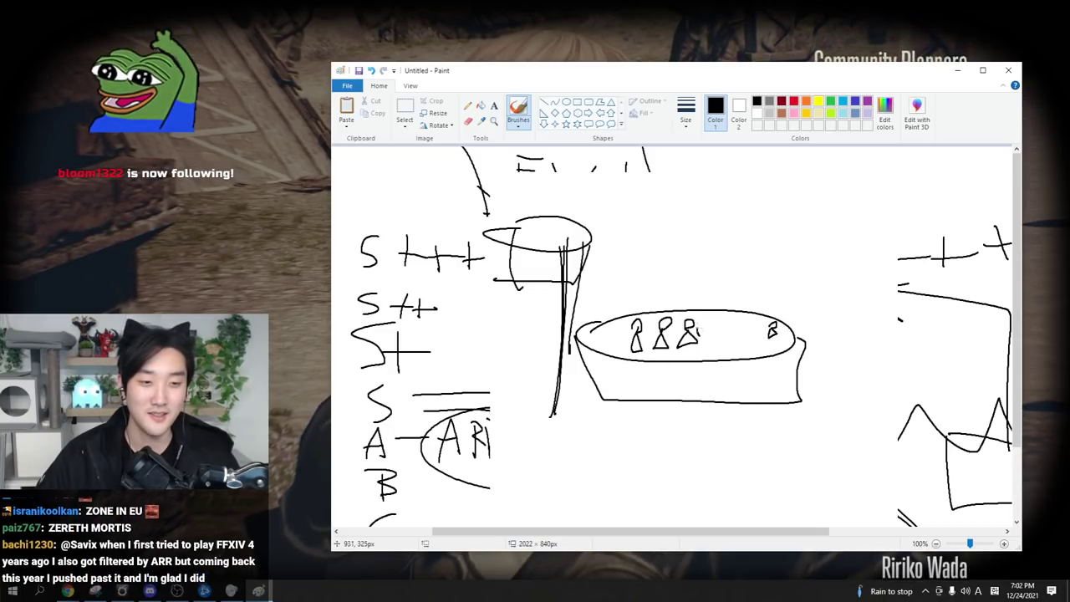
drag(702, 324, 707, 344)
mouse_move(627, 319)
mouse_down()
mouse_move(669, 308)
mouse_move(711, 322)
mouse_up()
click(697, 319)
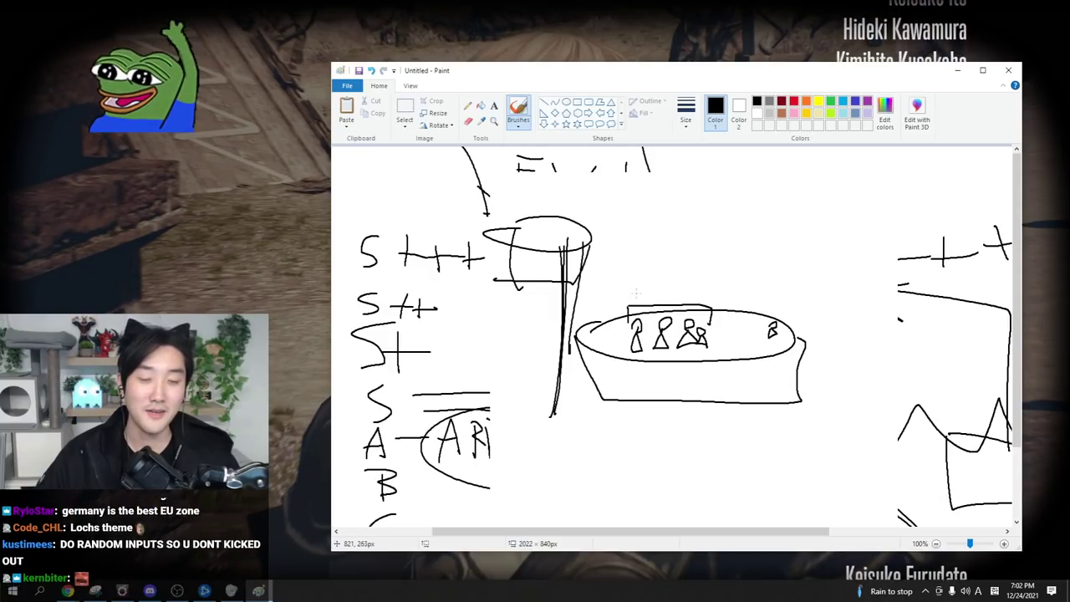